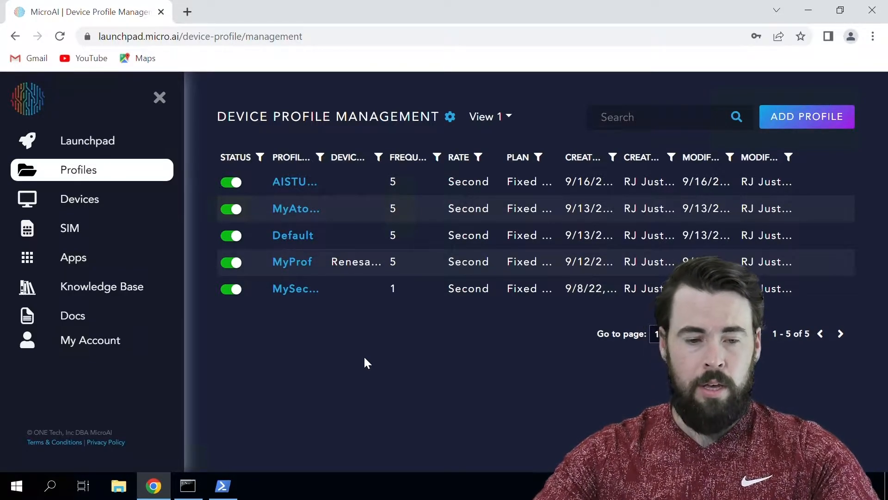
# Open the MySecurePi profile in the Edit Profile editor.
pyautogui.click(306, 290)
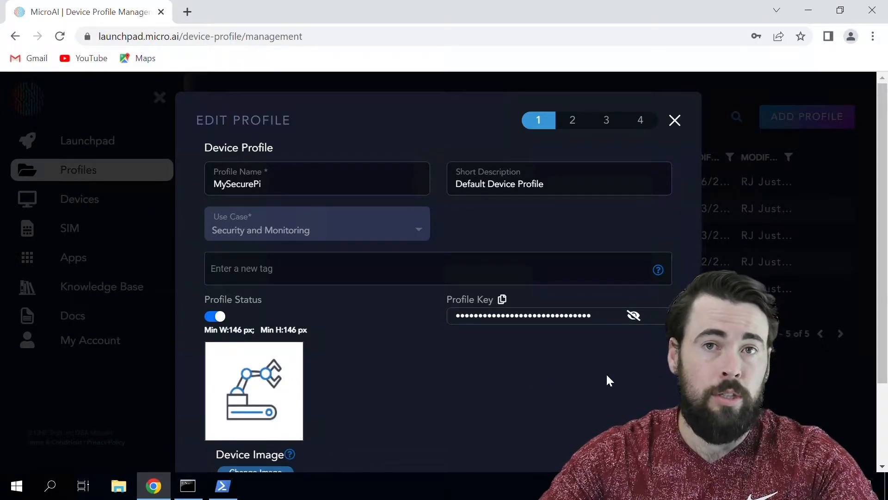
pyautogui.scroll(-2, 529, 419)
pyautogui.scroll(2, 529, 419)
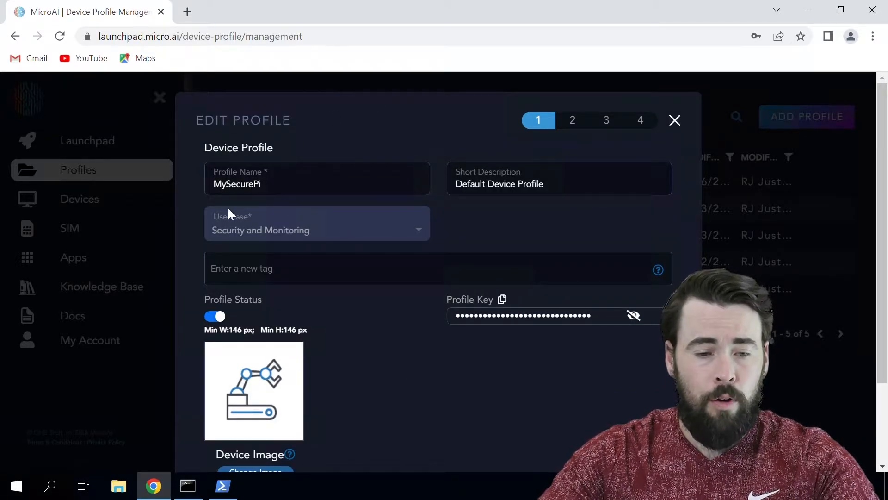
# Show the profile's step-4 install commands, find the Windows download command, and switch to PowerShell.
pyautogui.click(650, 123)
pyautogui.scroll(-2, 262, 172)
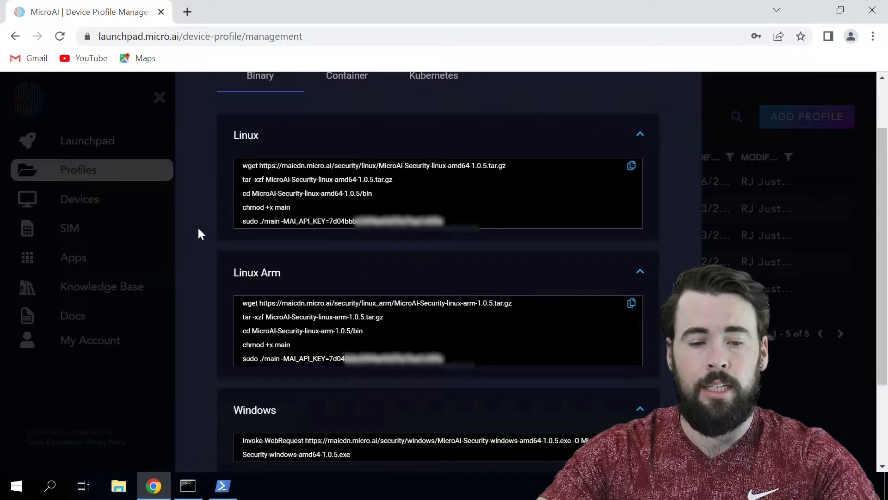
pyautogui.scroll(-2, 303, 202)
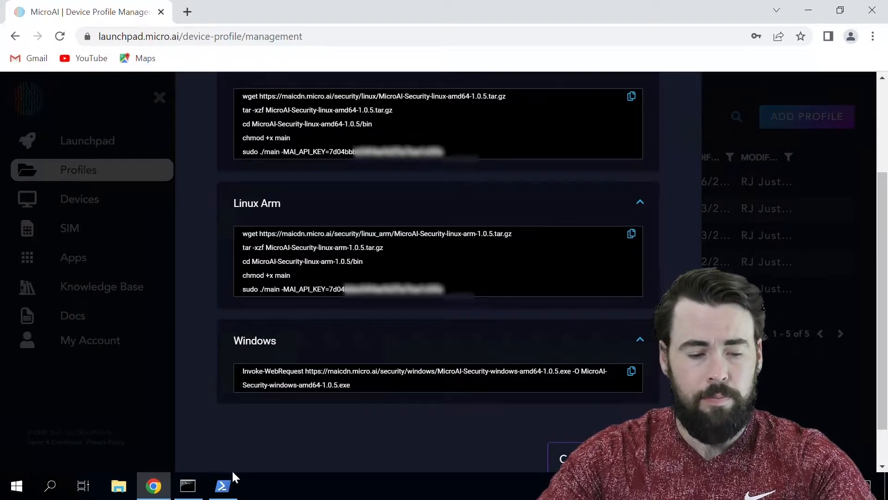
pyautogui.click(223, 486)
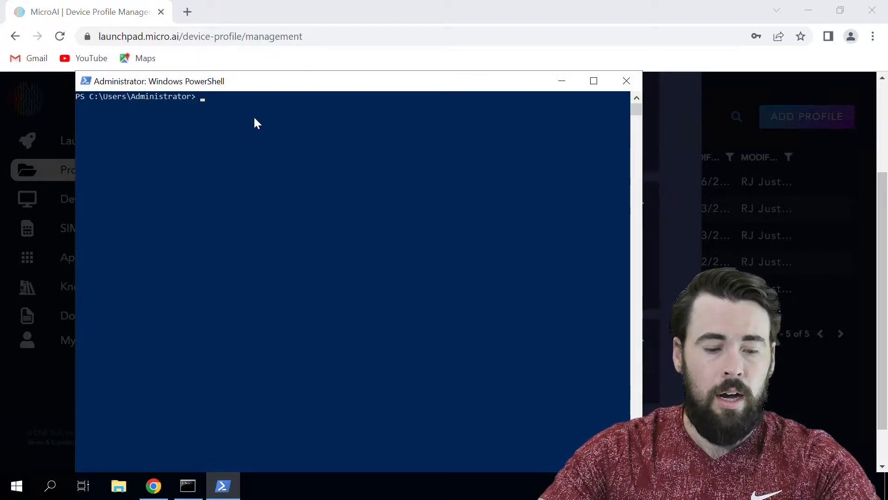
# Run the pasted Invoke-WebRequest installer download in PowerShell, then minimize it and go to File Explorer.
pyautogui.write('Invoke-WebRequest https://maicdn.micro.ai/security/windows/MicroAI-Security-windows-amd64-1.0.5.exe -O MicroAI-Security-windows-amd64-1.0.5.exe')
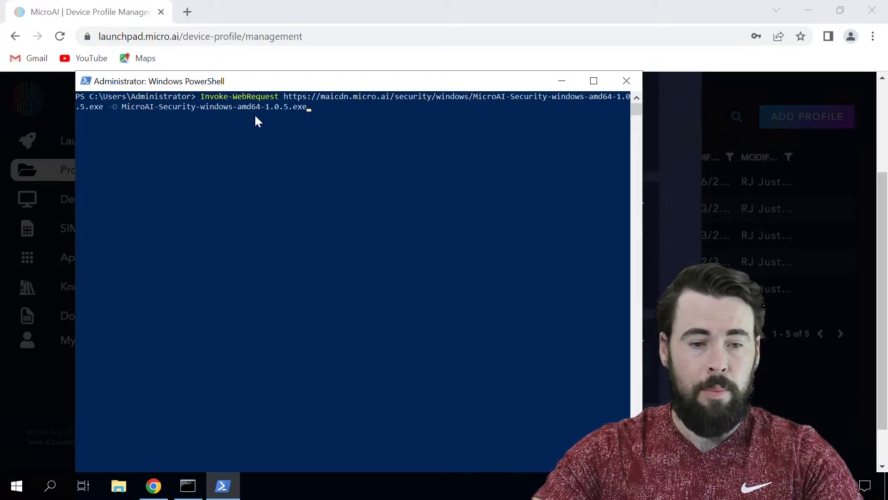
pyautogui.press('Return')
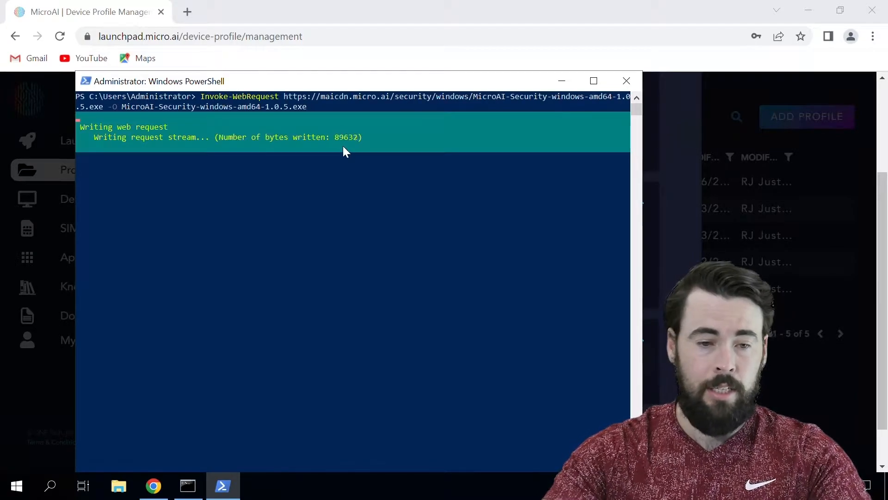
pyautogui.click(561, 82)
pyautogui.click(114, 491)
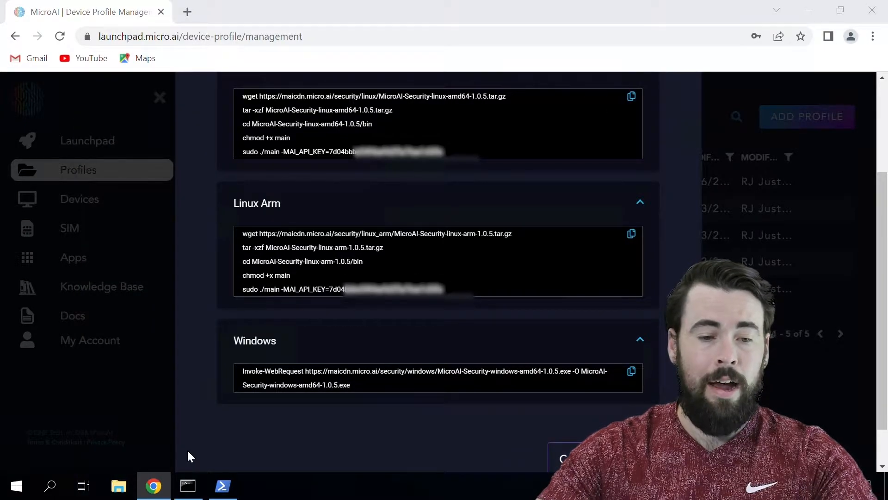
# Launch the MicroAI-Security-windows-amd64 installer from Downloads and minimize File Explorer.
pyautogui.click(252, 147)
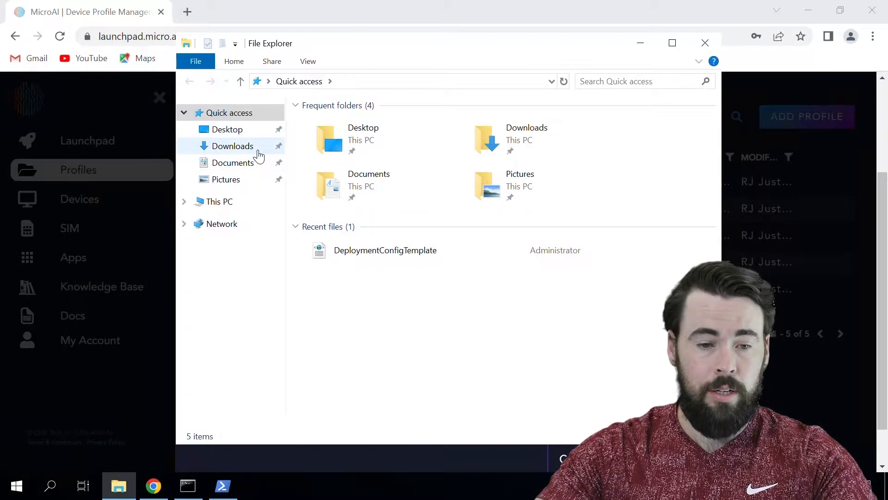
pyautogui.doubleClick(389, 140)
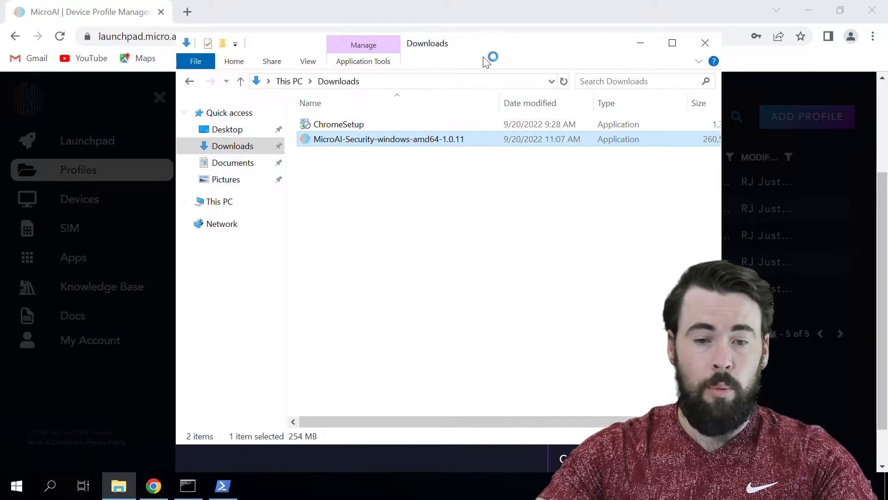
pyautogui.click(641, 42)
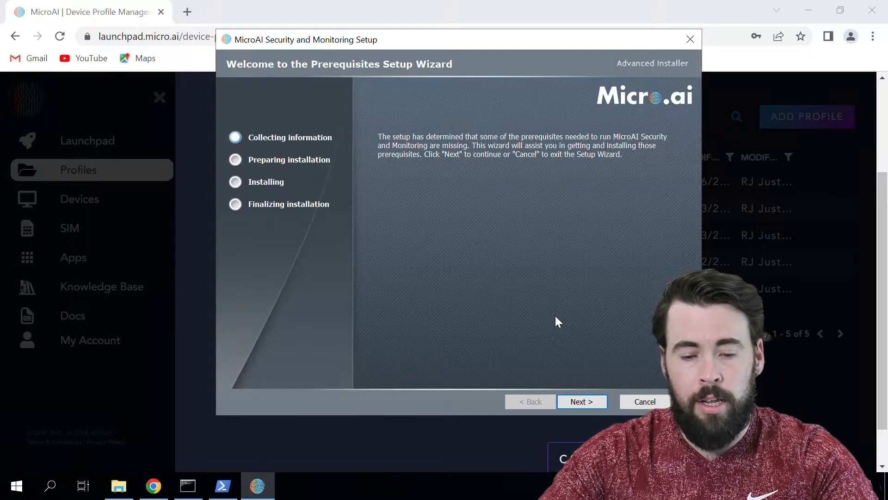
# Move past the welcome page and begin installing the checked Npcap prerequisite.
pyautogui.click(582, 401)
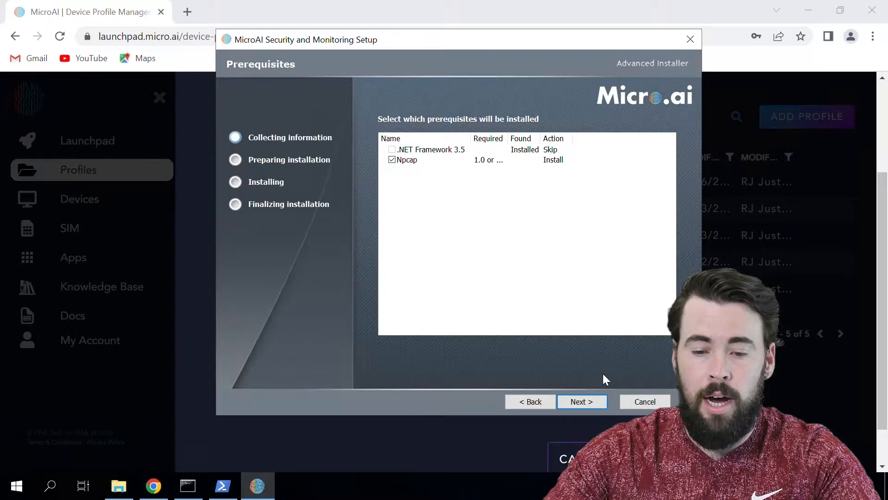
pyautogui.click(590, 400)
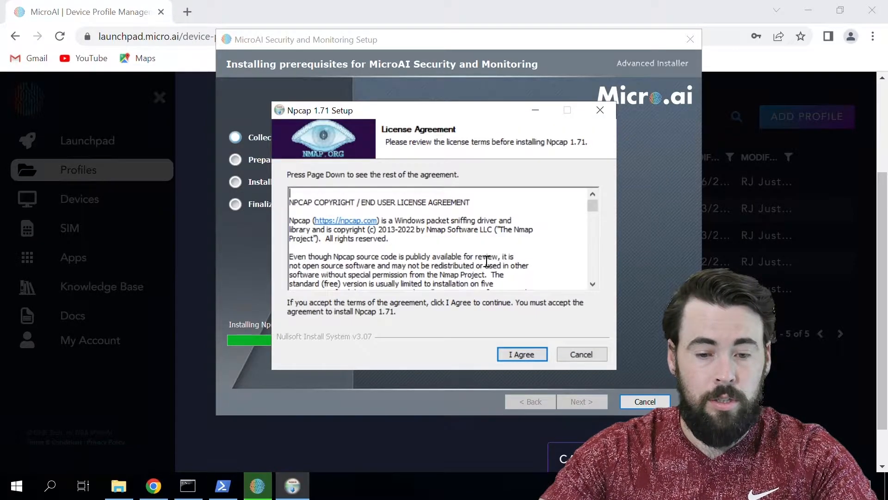
# Accept the Npcap 1.71 license, install it with default options, and close its wizard.
pyautogui.scroll(-10, 487, 261)
pyautogui.scroll(-10, 404, 246)
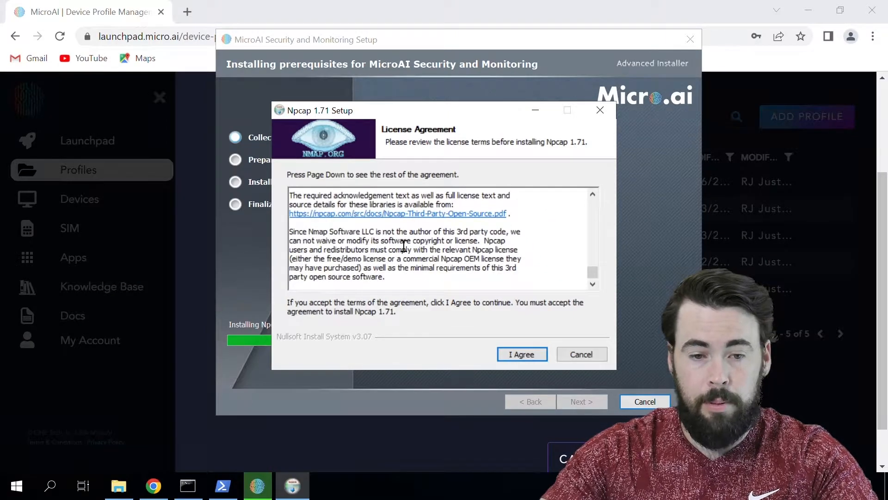
pyautogui.click(523, 355)
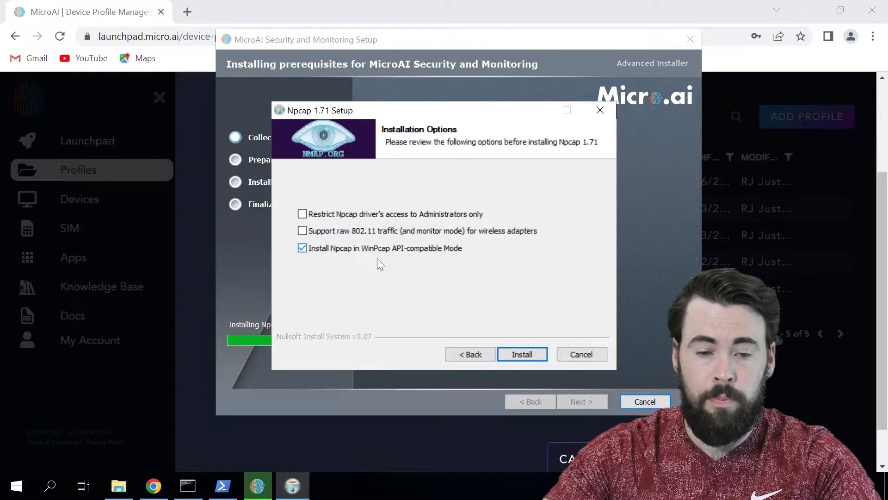
pyautogui.click(524, 355)
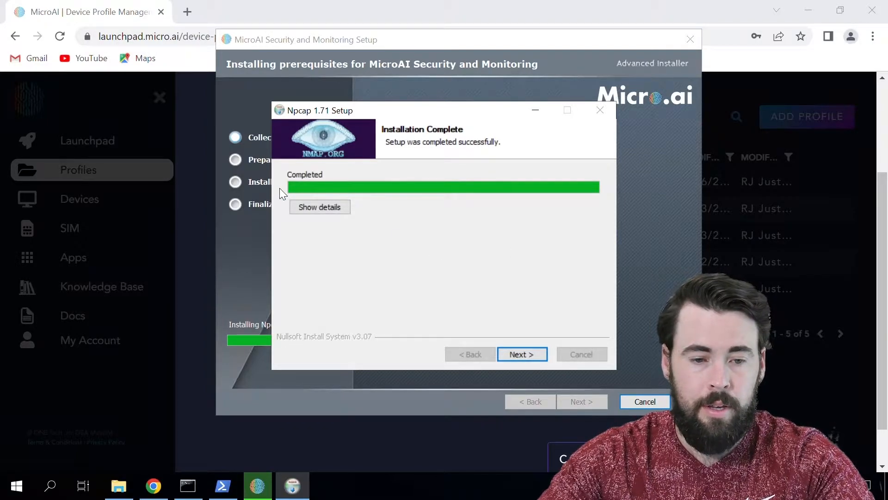
pyautogui.click(534, 355)
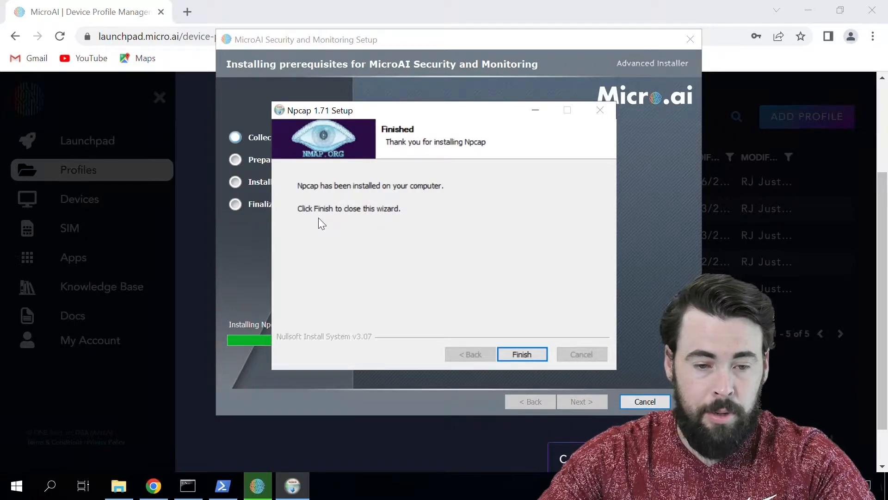
pyautogui.click(531, 357)
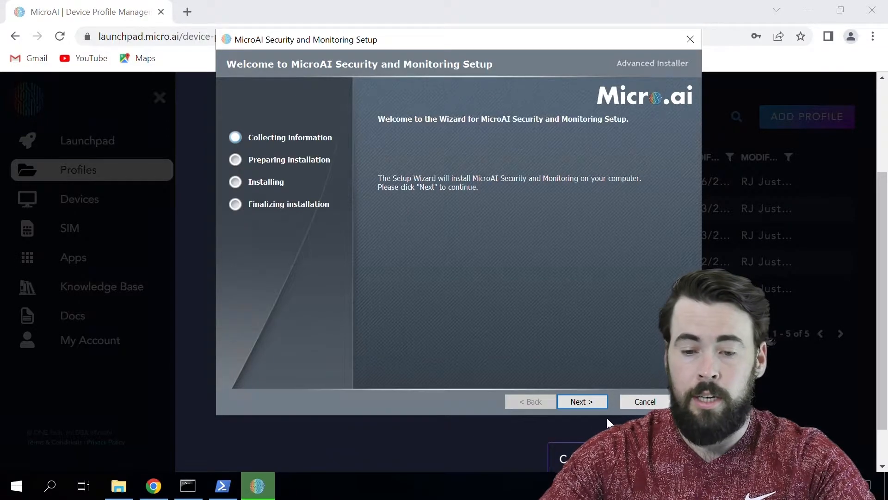
# Accept the MicroAI Security EULA and keep the default installation folder.
pyautogui.click(594, 402)
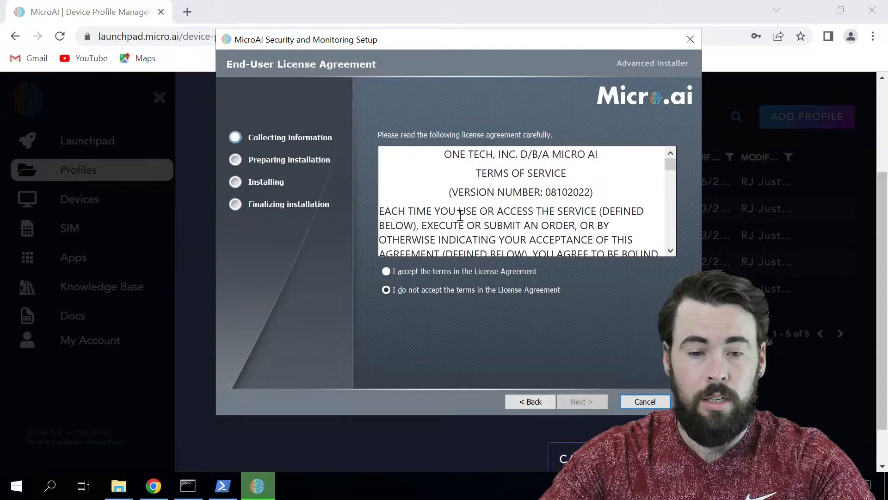
pyautogui.scroll(-10, 477, 202)
pyautogui.scroll(-15, 487, 160)
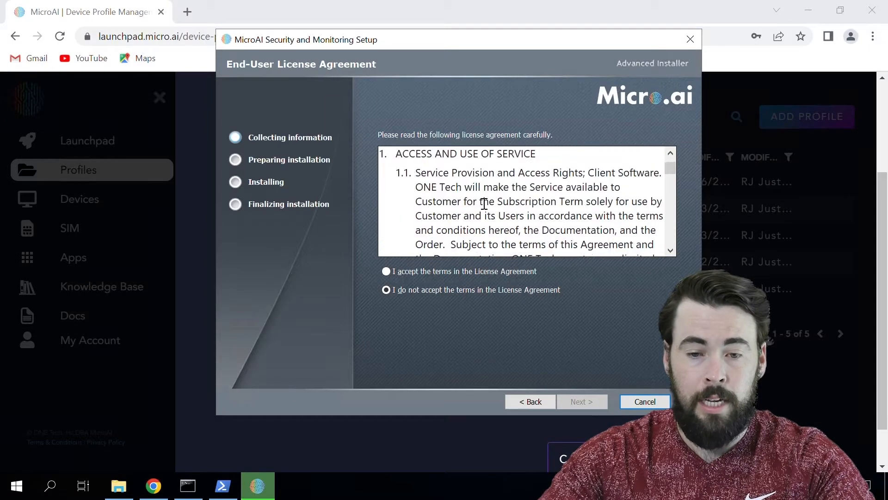
pyautogui.scroll(-15, 475, 175)
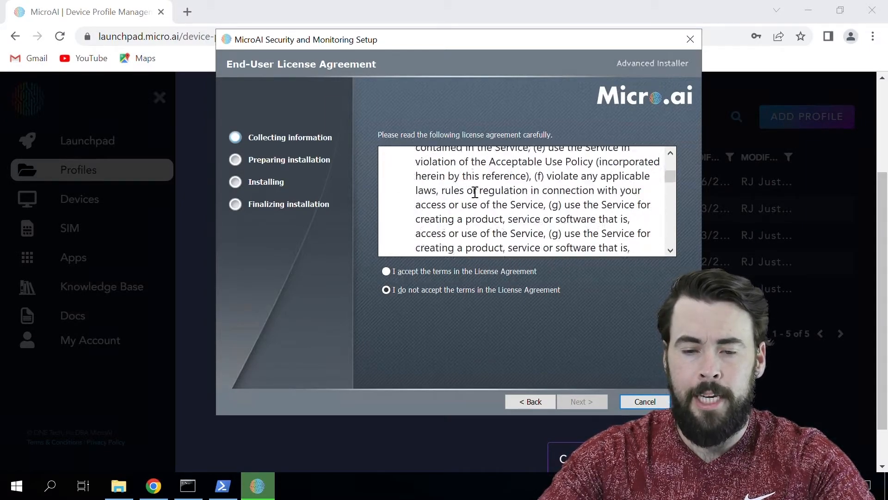
pyautogui.scroll(-15, 651, 195)
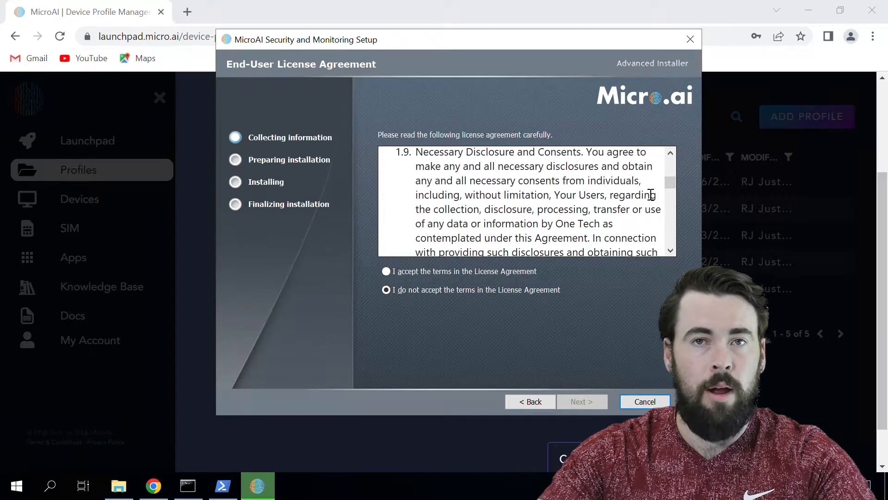
pyautogui.moveTo(666, 184); pyautogui.dragTo(675, 242)
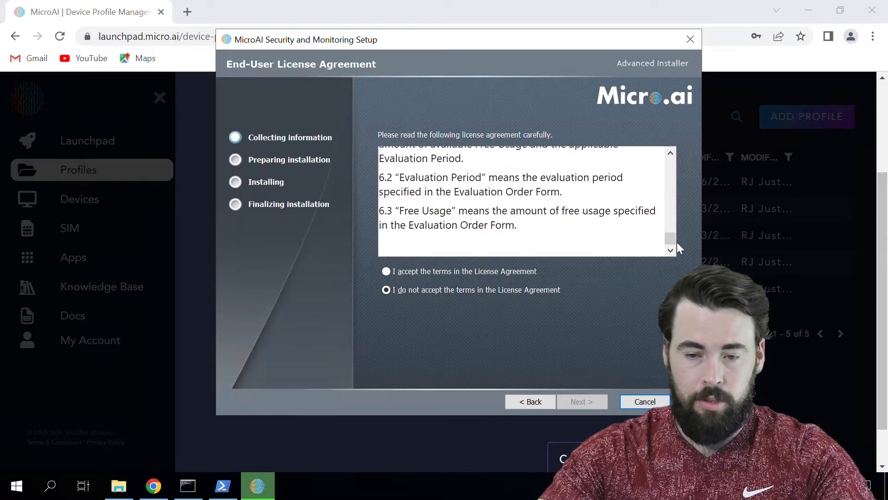
pyautogui.click(386, 271)
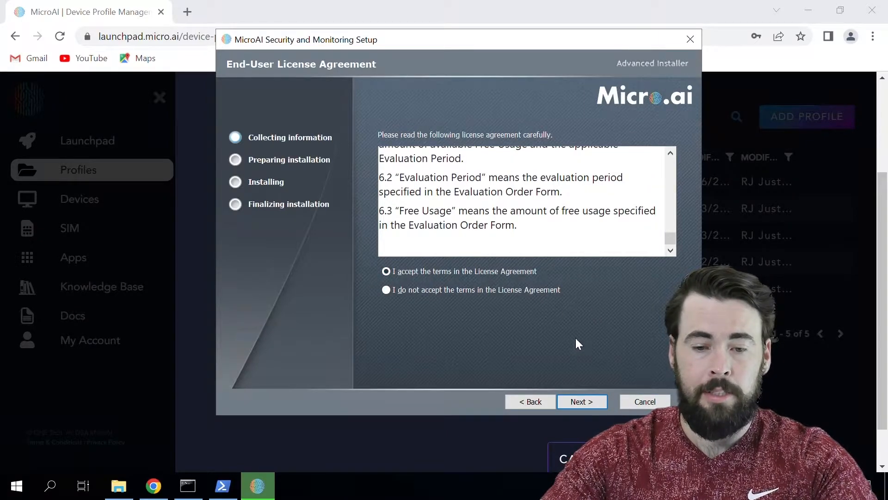
pyautogui.click(584, 401)
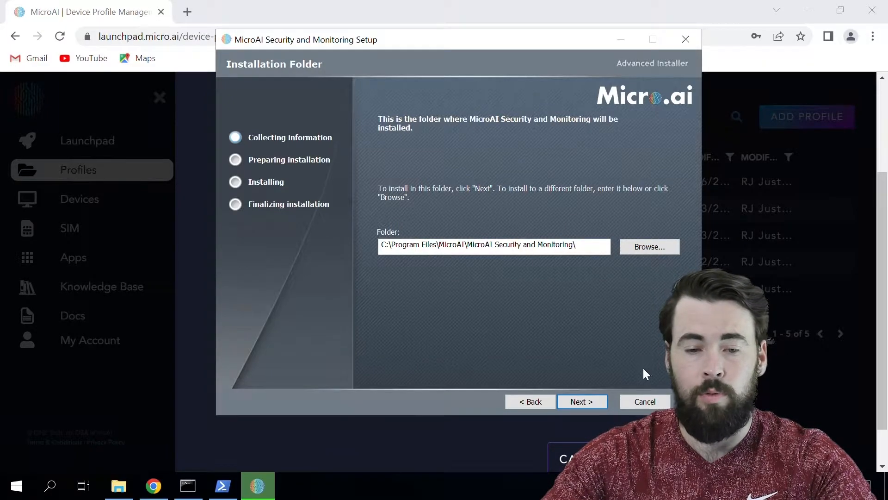
pyautogui.click(574, 400)
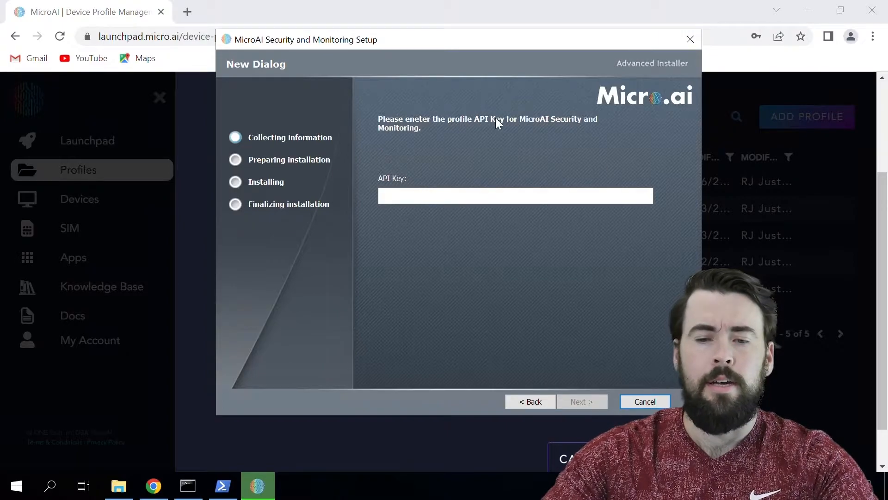
# View the MySecurePi profile key under step 1 of Edit Profile.
pyautogui.click(779, 218)
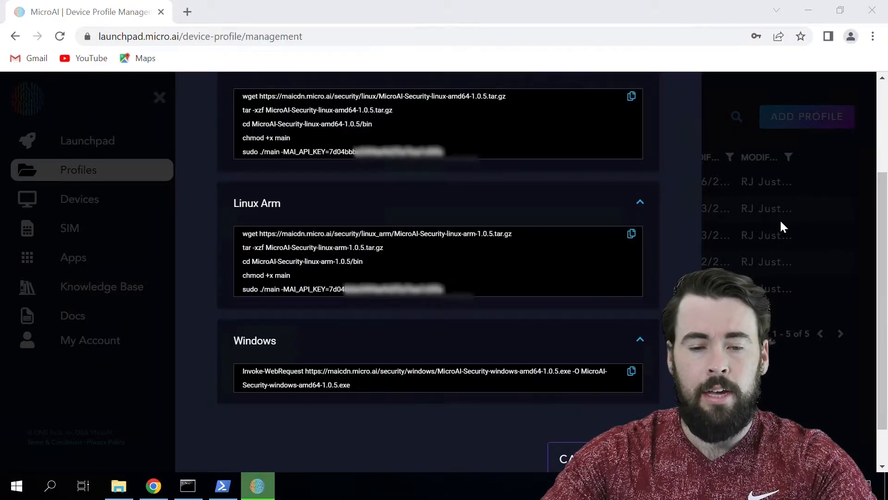
pyautogui.scroll(5, 486, 192)
pyautogui.click(545, 128)
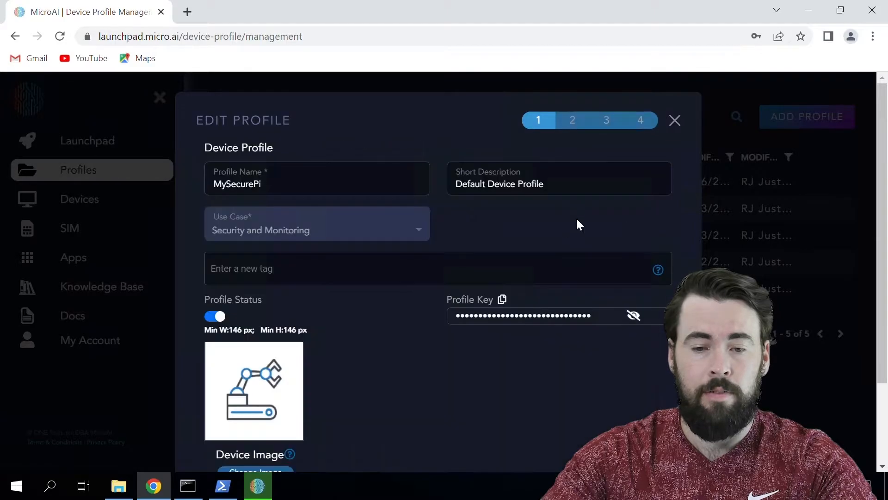
pyautogui.scroll(-2, 612, 291)
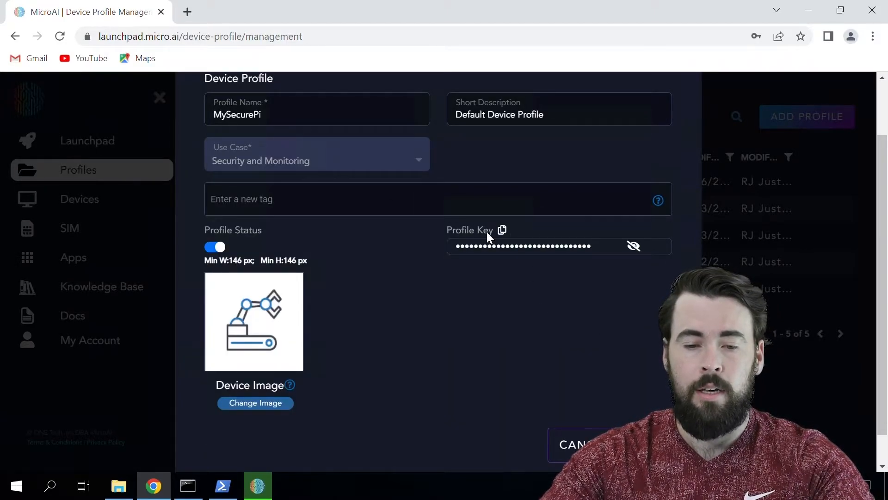
# Return to the installer and open the API Key field's edit menu.
pyautogui.click(259, 492)
pyautogui.click(518, 205)
pyautogui.rightClick(510, 196)
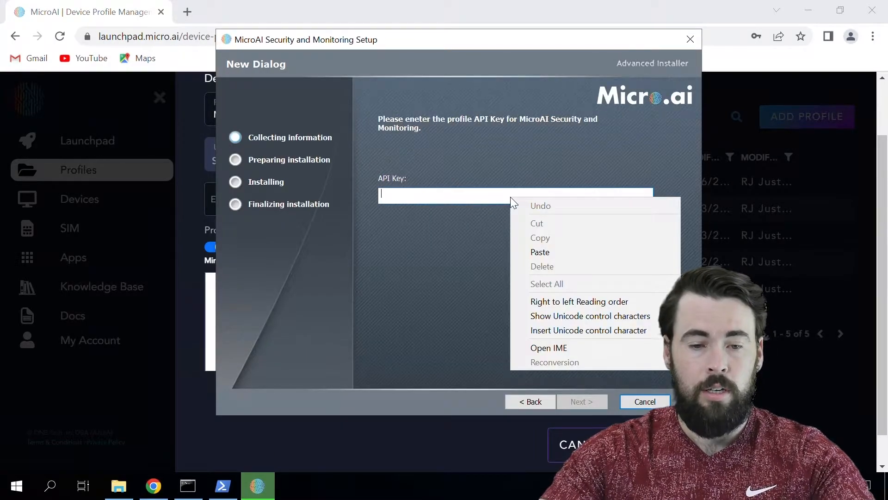
# Paste the profile API key, then install the security agent and finish the wizard.
pyautogui.click(480, 204)
pyautogui.hotkey('ctrl', 'v')
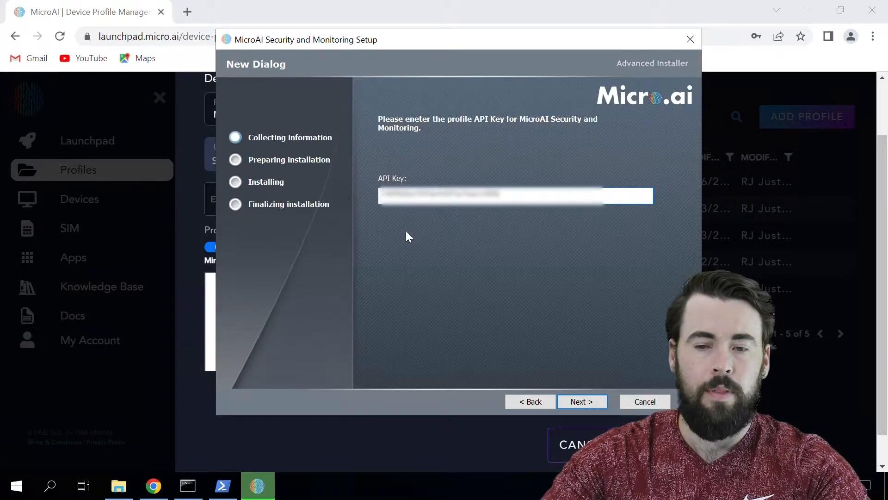
pyautogui.click(580, 400)
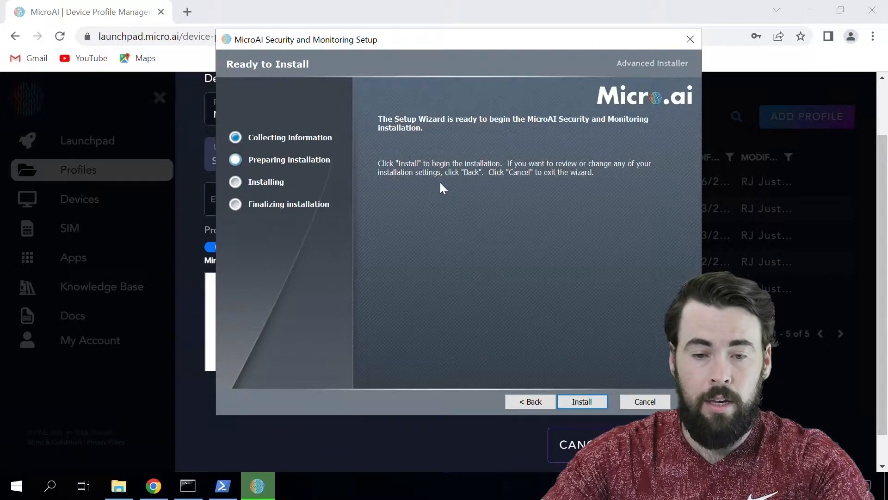
pyautogui.click(582, 401)
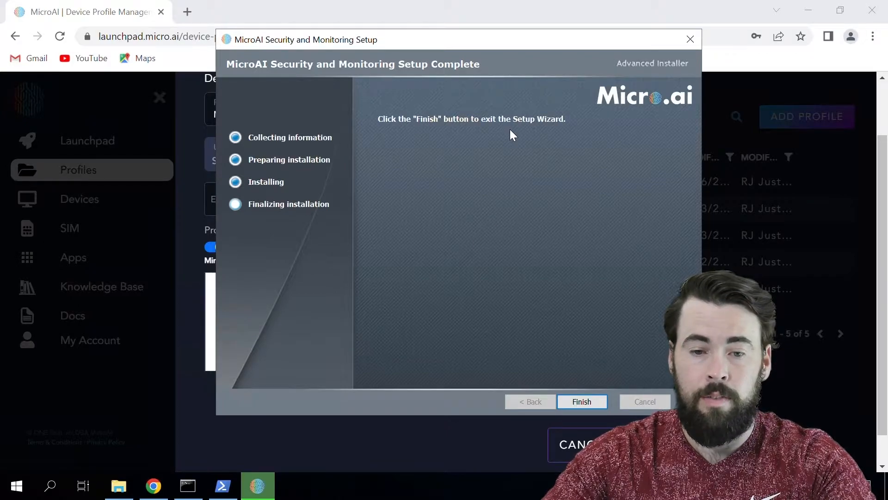
pyautogui.click(582, 401)
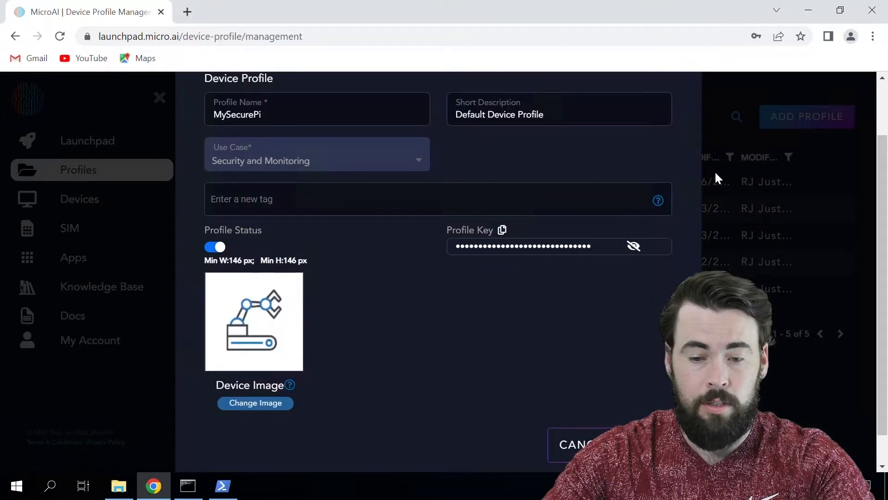
# Close the Edit Profile modal and view Devices, showing the new active Windows device.
pyautogui.scroll(2, 581, 316)
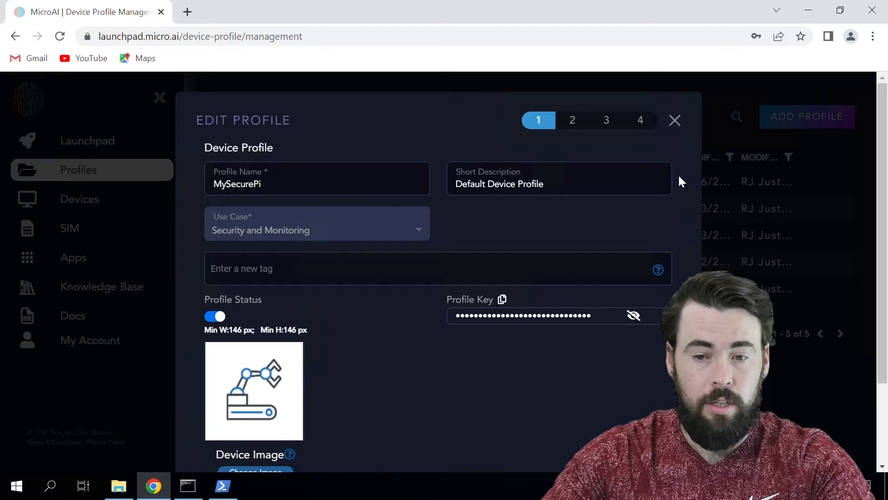
pyautogui.click(675, 122)
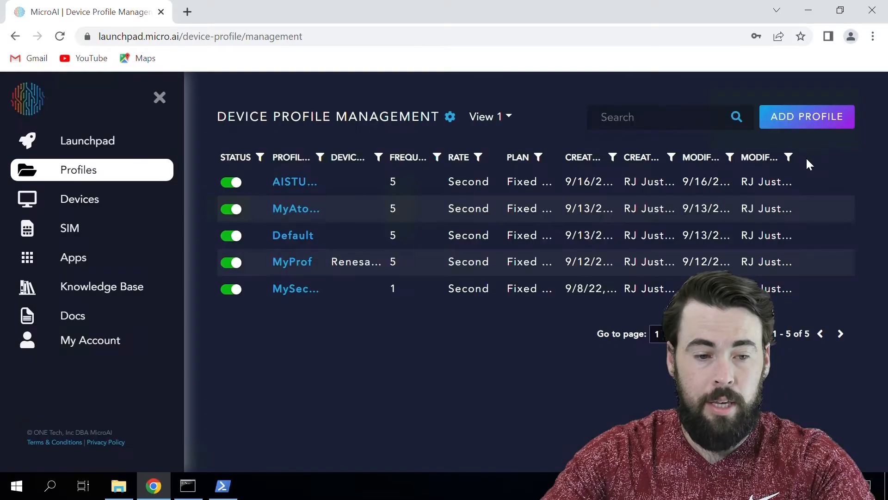
pyautogui.click(126, 203)
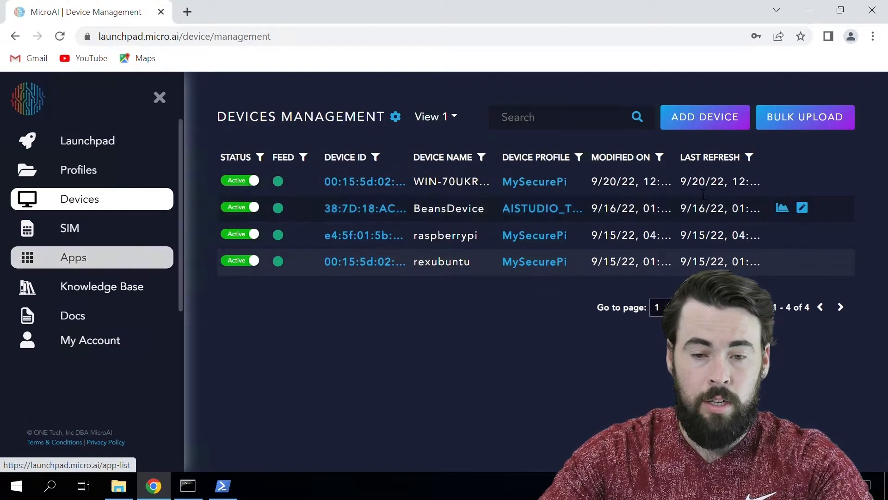
# Launch the Security And Monitoring dashboard from the Apps page in a new tab.
pyautogui.click(75, 258)
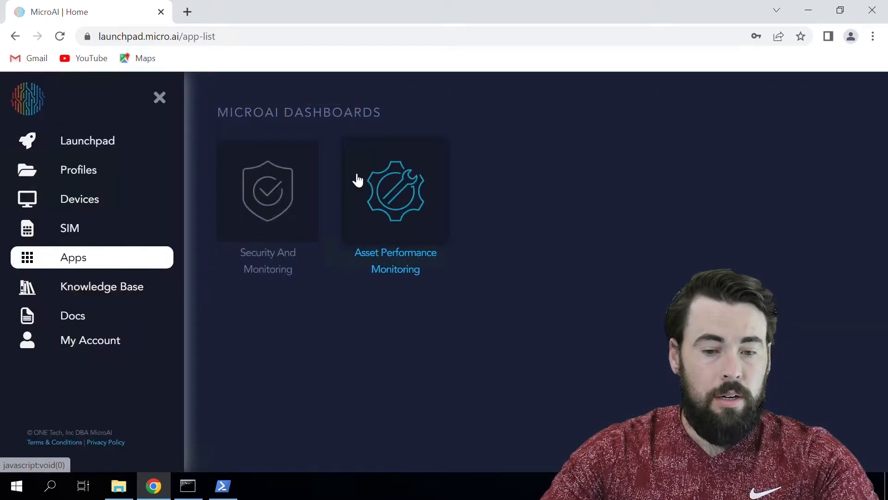
pyautogui.click(283, 199)
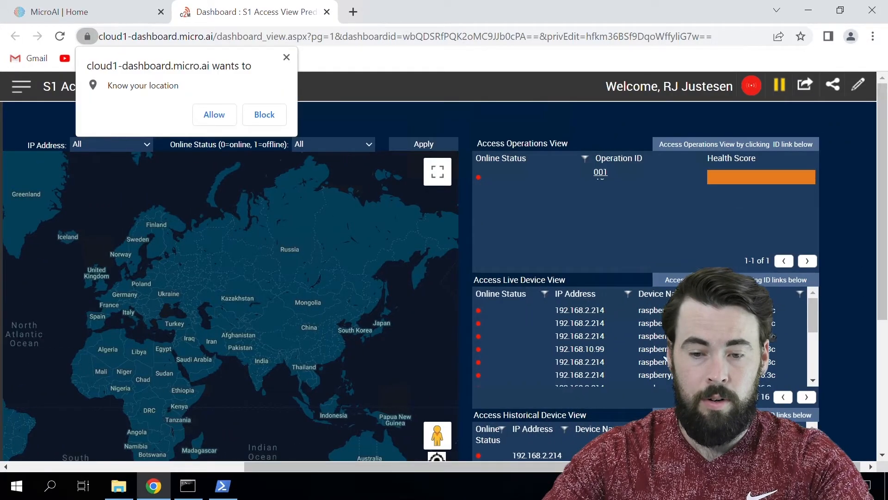
pyautogui.scroll(-3, 664, 352)
pyautogui.scroll(3, 664, 352)
pyautogui.scroll(-3, 664, 352)
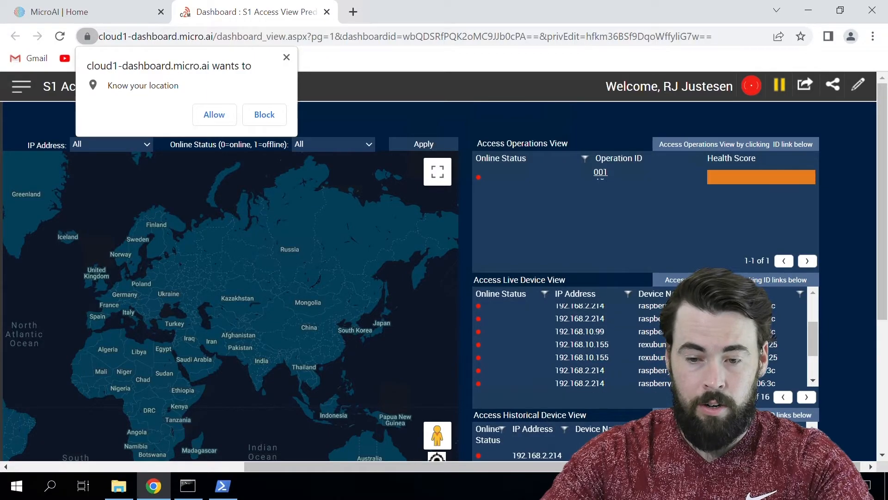
pyautogui.scroll(3, 664, 352)
pyautogui.scroll(-3, 664, 351)
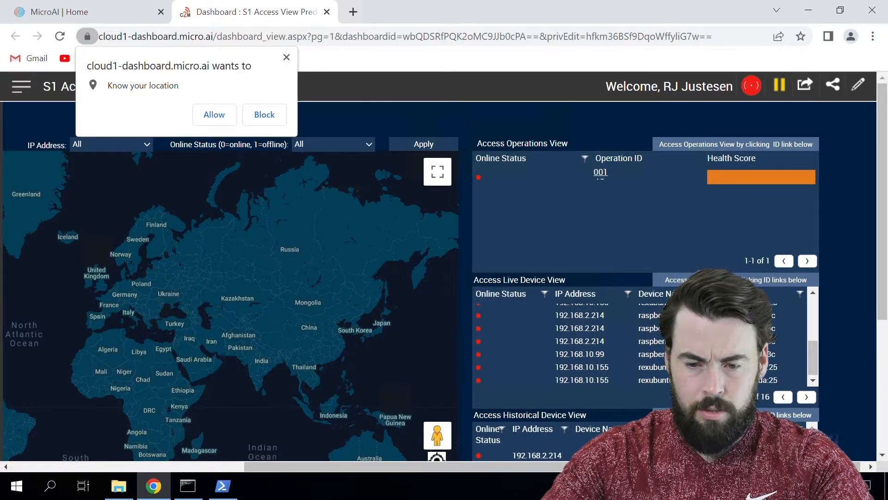
pyautogui.scroll(3, 664, 352)
# Allow the dashboard location access and scroll through the Live Device table.
pyautogui.click(212, 117)
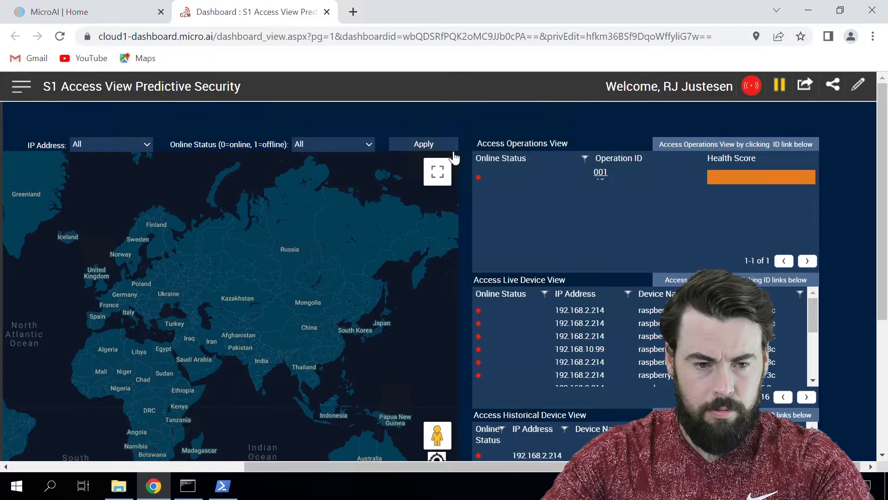
pyautogui.scroll(-2, 593, 263)
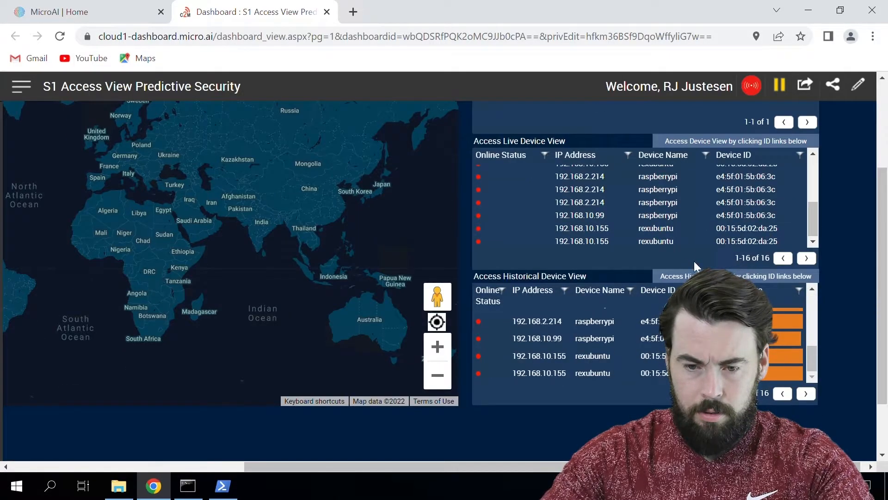
pyautogui.scroll(2, 865, 248)
pyautogui.scroll(-3, 776, 322)
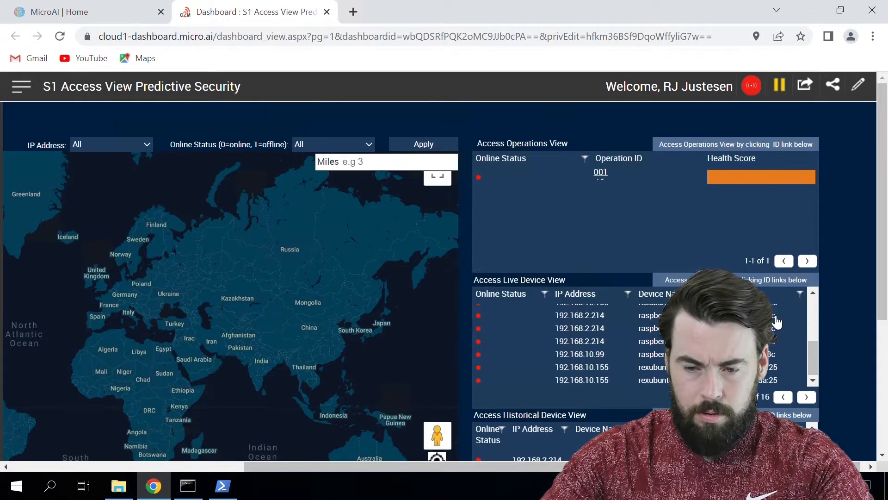
pyautogui.scroll(3, 768, 336)
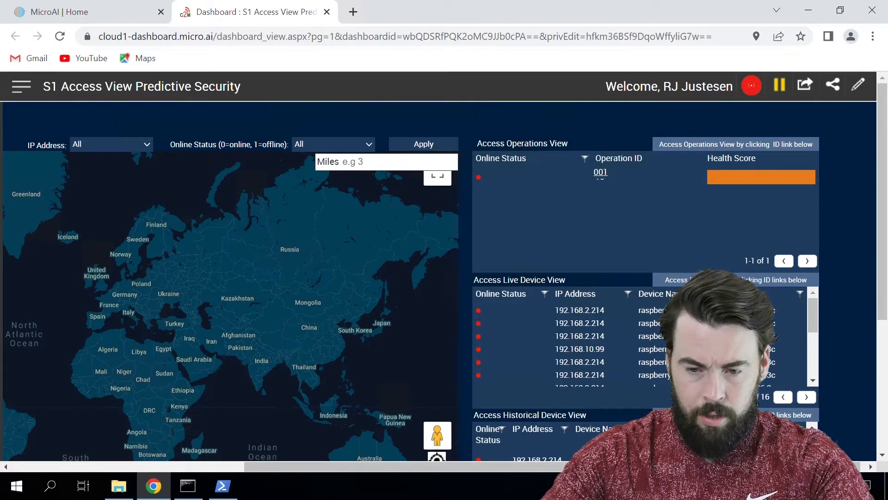
pyautogui.scroll(-3, 768, 336)
pyautogui.scroll(3, 768, 336)
pyautogui.scroll(-3, 768, 335)
# Open the first Windows device's A1 Access Maint dashboard from the Devices list.
pyautogui.click(58, 11)
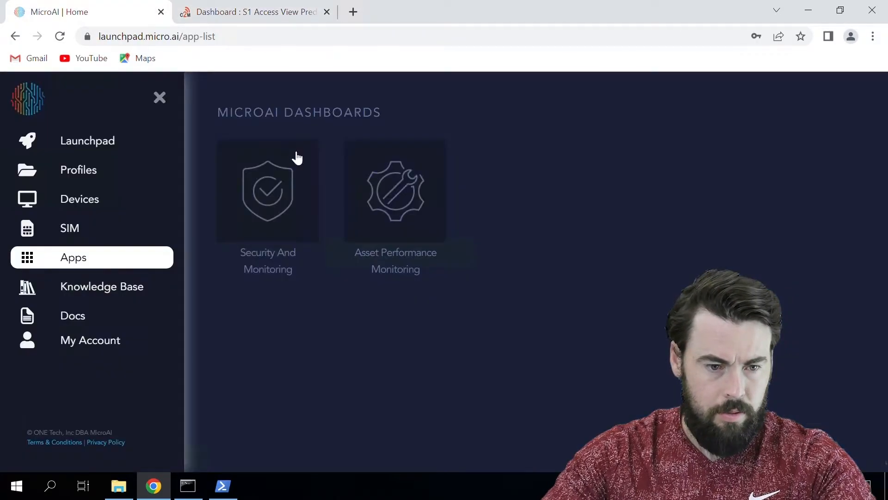
pyautogui.click(95, 201)
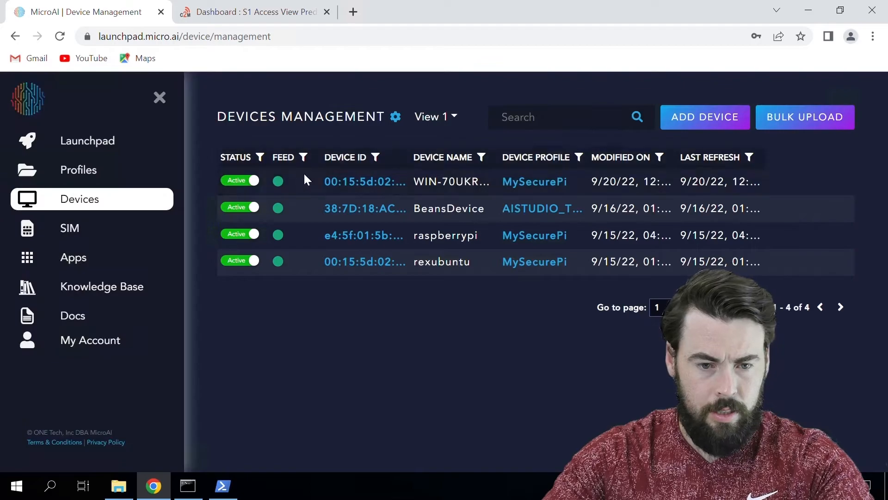
pyautogui.moveTo(390, 193)
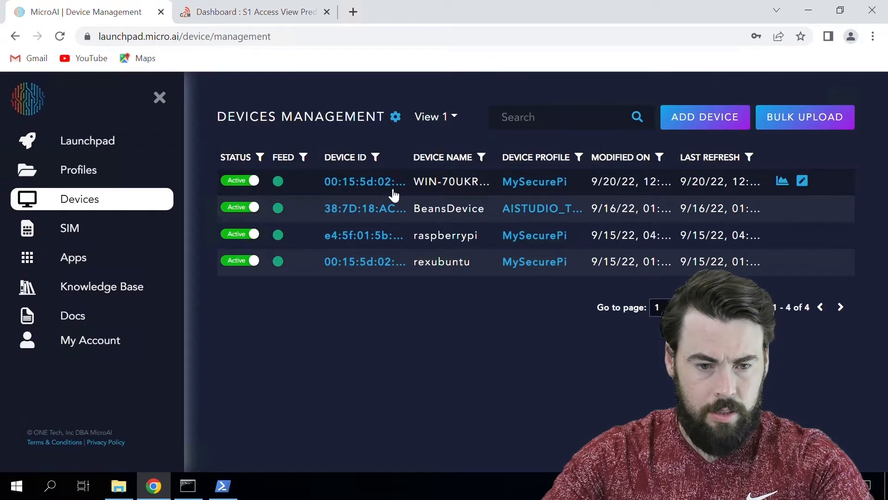
pyautogui.click(782, 181)
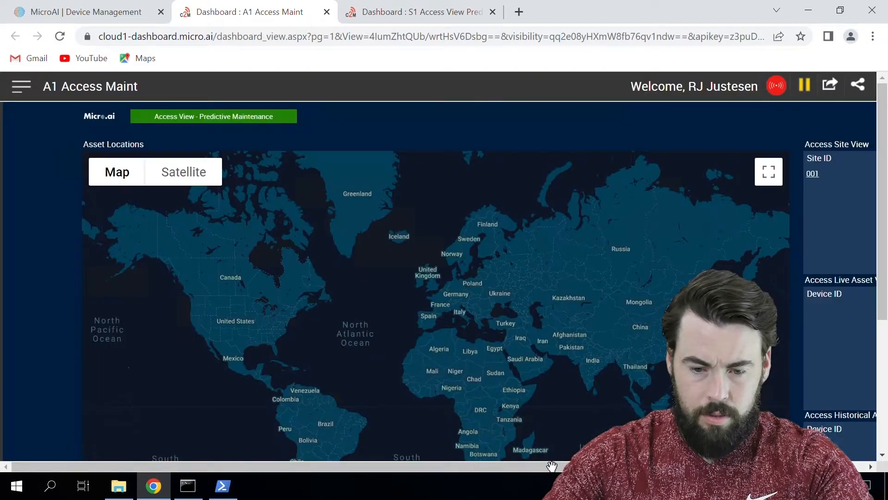
# Review the A1 Access Maint asset map and site 001, then go back to Device Management.
pyautogui.moveTo(551, 464); pyautogui.dragTo(787, 464)
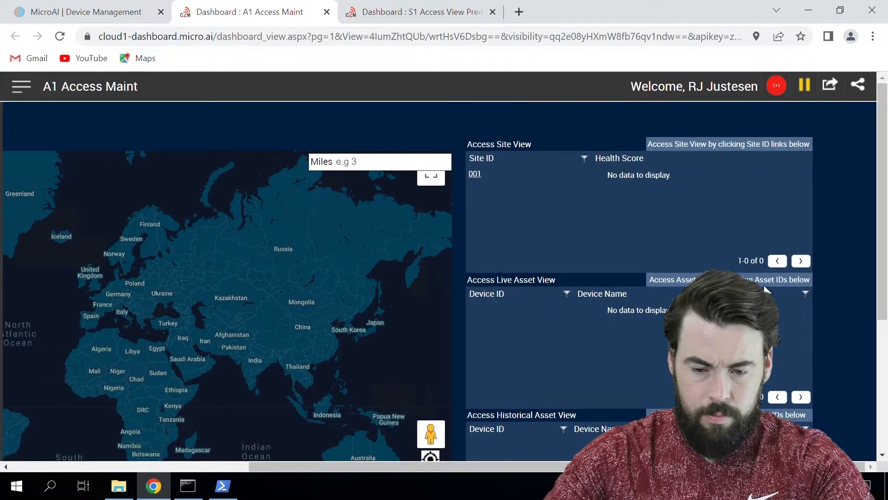
pyautogui.scroll(-5, 652, 312)
pyautogui.scroll(5, 658, 318)
pyautogui.scroll(1, 716, 193)
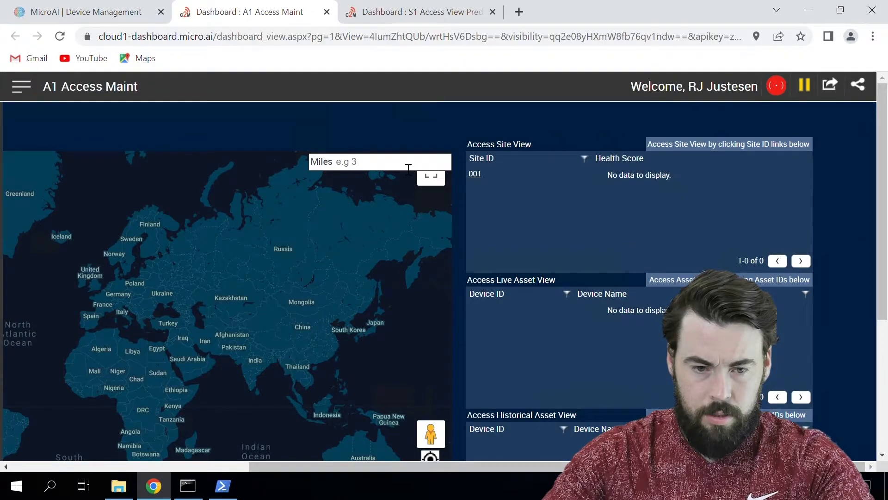
pyautogui.moveTo(537, 464); pyautogui.dragTo(254, 418)
pyautogui.moveTo(114, 168)
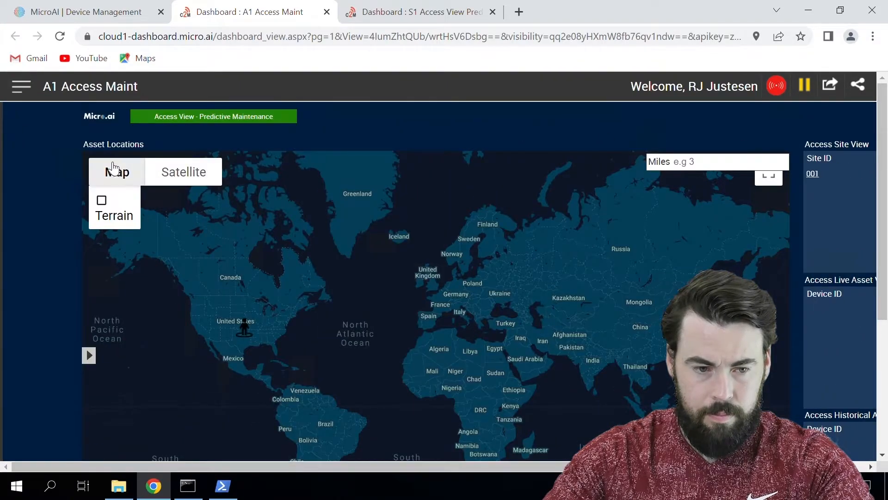
pyautogui.click(111, 7)
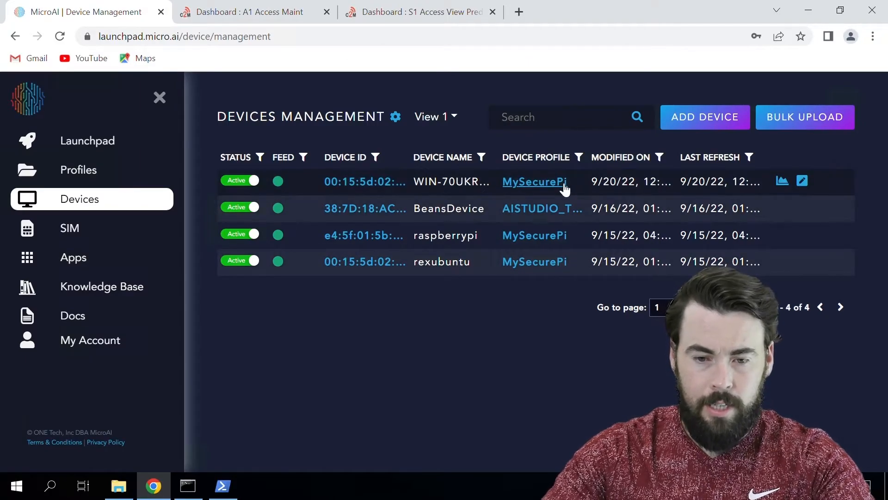
# Open Security And Monitoring and open the device view of online Windows host 192.168.10.153.
pyautogui.click(69, 263)
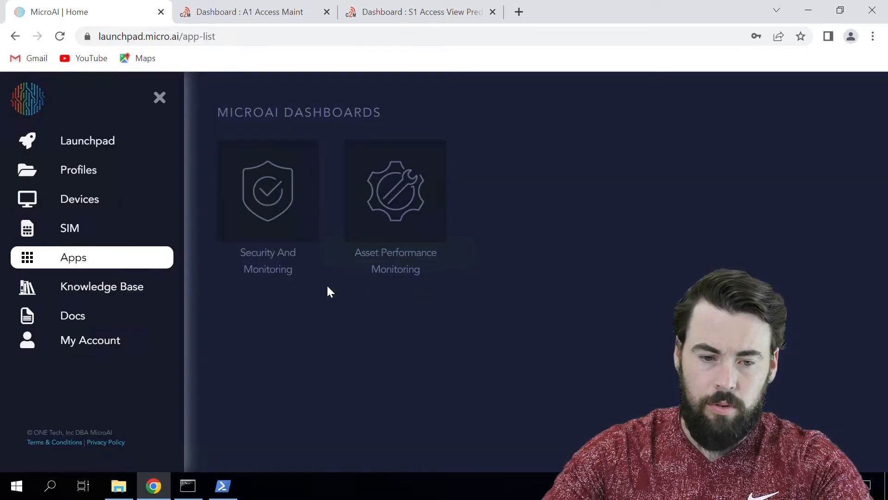
pyautogui.click(275, 220)
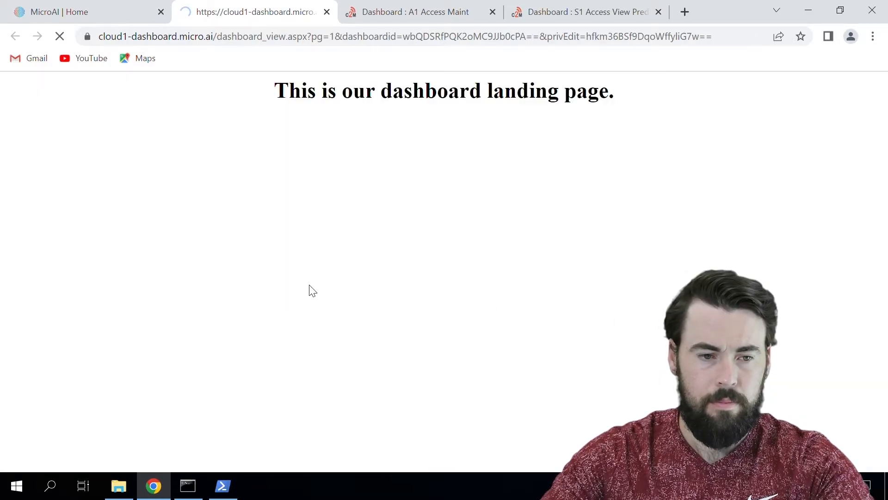
pyautogui.scroll(-1, 654, 305)
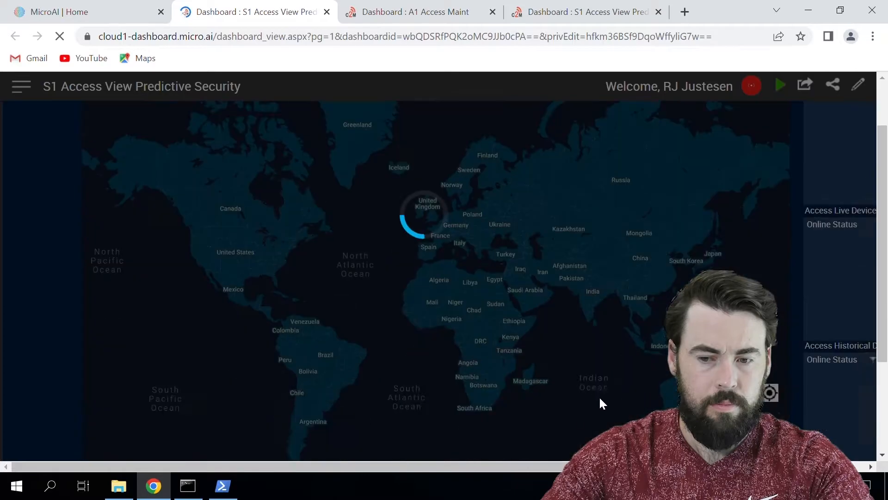
pyautogui.moveTo(554, 467); pyautogui.dragTo(792, 467)
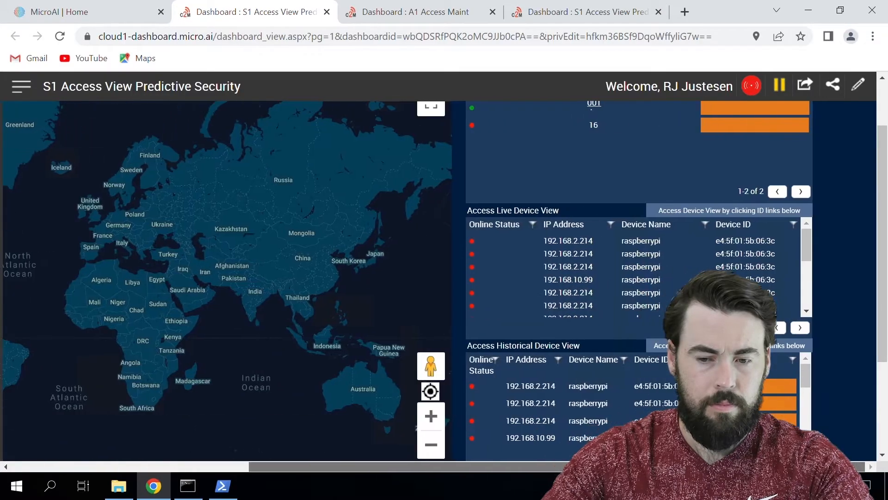
pyautogui.scroll(-2, 722, 296)
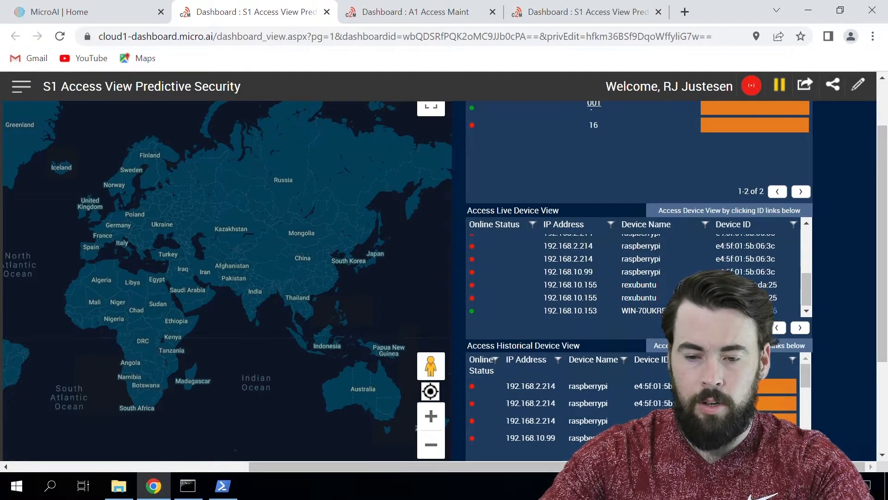
pyautogui.click(746, 311)
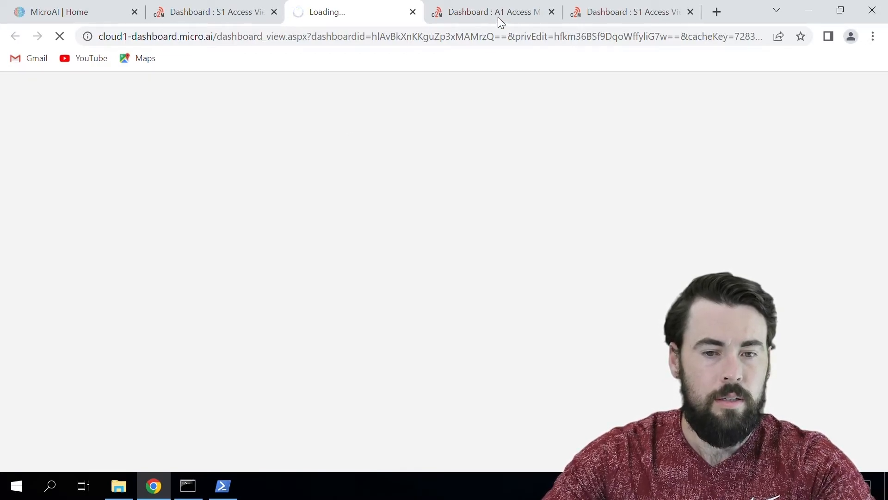
# Close the A1 Access dashboard and both duplicate S1 Access View tabs.
pyautogui.click(551, 12)
pyautogui.click(552, 12)
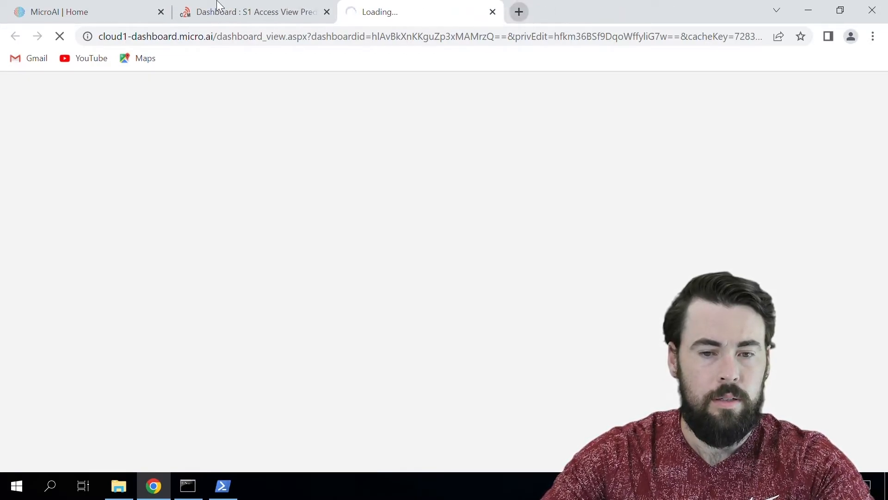
pyautogui.click(326, 11)
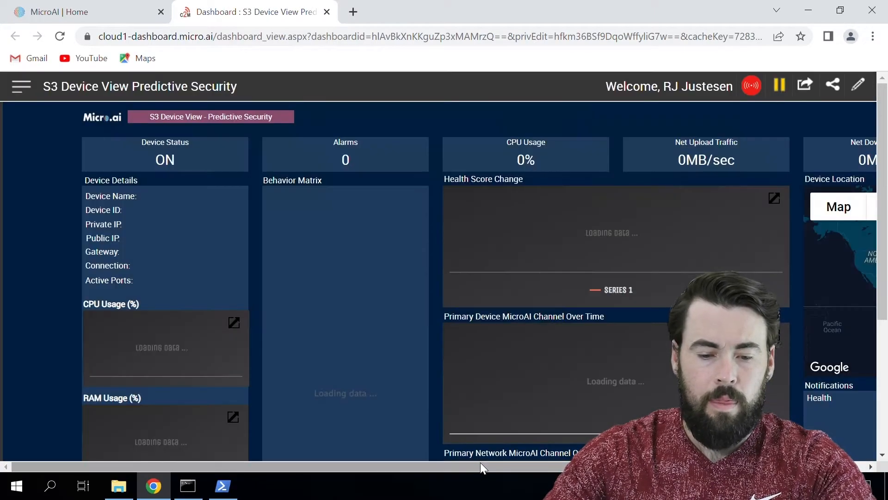
# Look over the S3 Device View: status ON, 0 alarms, 100% CPU and live charts.
pyautogui.moveTo(481, 463)
pyautogui.mouseDown()
pyautogui.moveTo(705, 463)
pyautogui.moveTo(504, 463)
pyautogui.mouseUp()
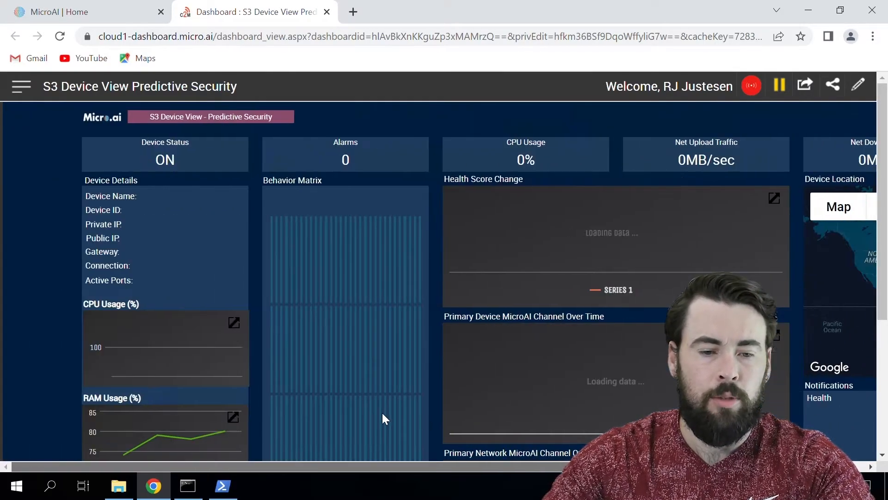
pyautogui.moveTo(569, 430); pyautogui.dragTo(673, 434)
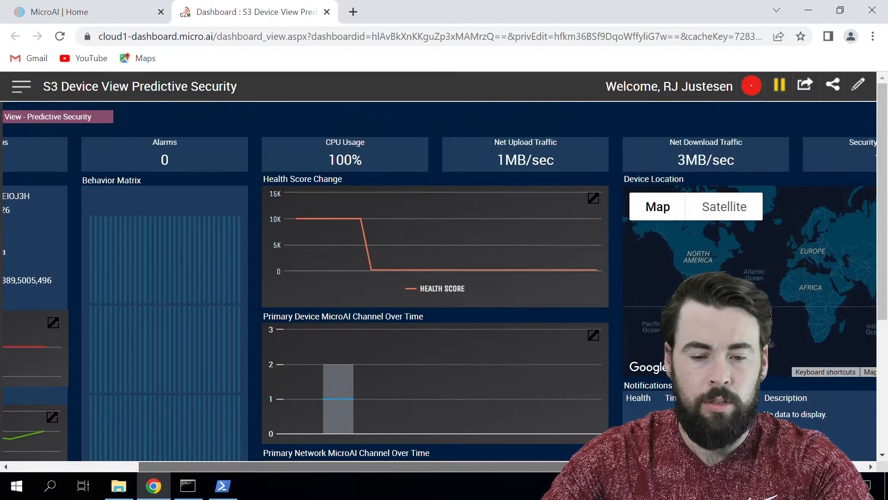
pyautogui.moveTo(672, 467); pyautogui.dragTo(741, 467)
pyautogui.moveTo(633, 467); pyautogui.dragTo(410, 390)
pyautogui.scroll(-3, 416, 391)
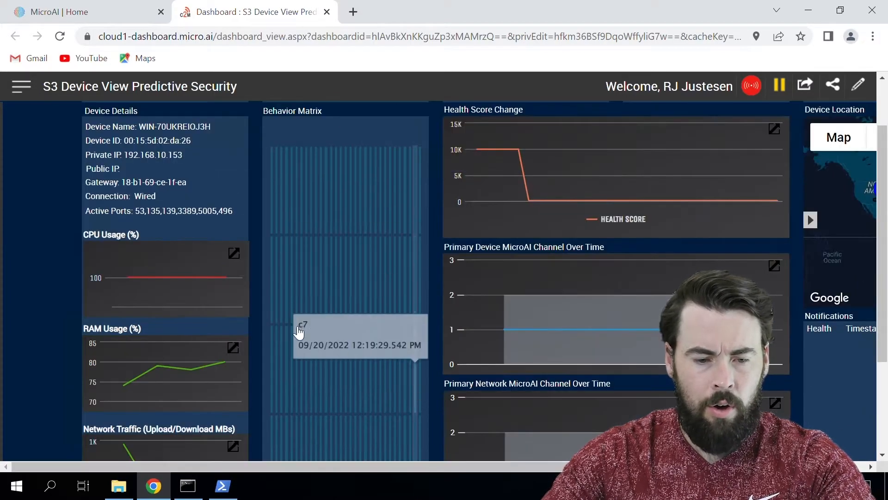
pyautogui.scroll(-1, 236, 300)
pyautogui.scroll(1, 204, 303)
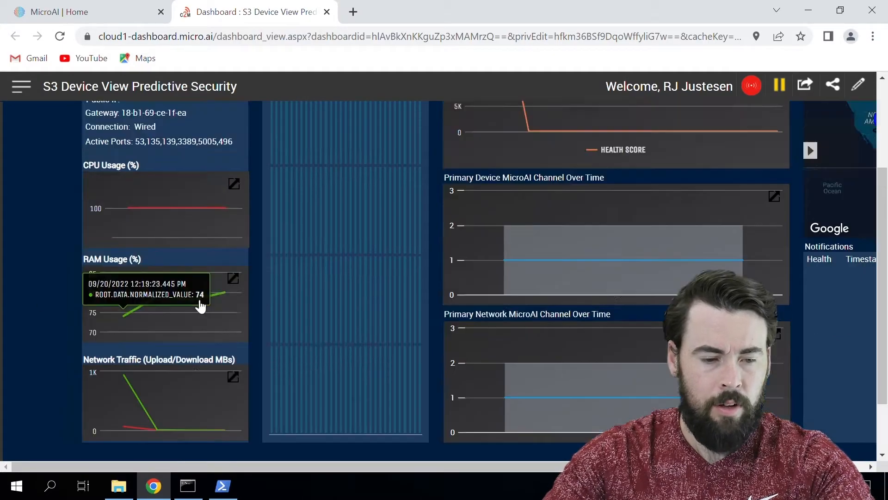
pyautogui.scroll(3, 149, 296)
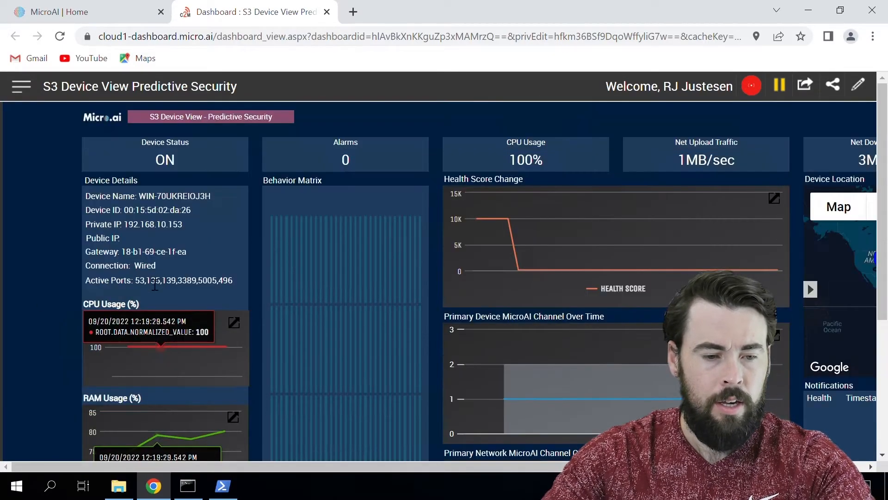
# Zoom to 75% and check Security Health Score 100, both channels at value 1 within bounds.
pyautogui.hotkey('ctrl', '-')
pyautogui.hotkey('ctrl', '-')
pyautogui.hotkey('ctrl', '-')
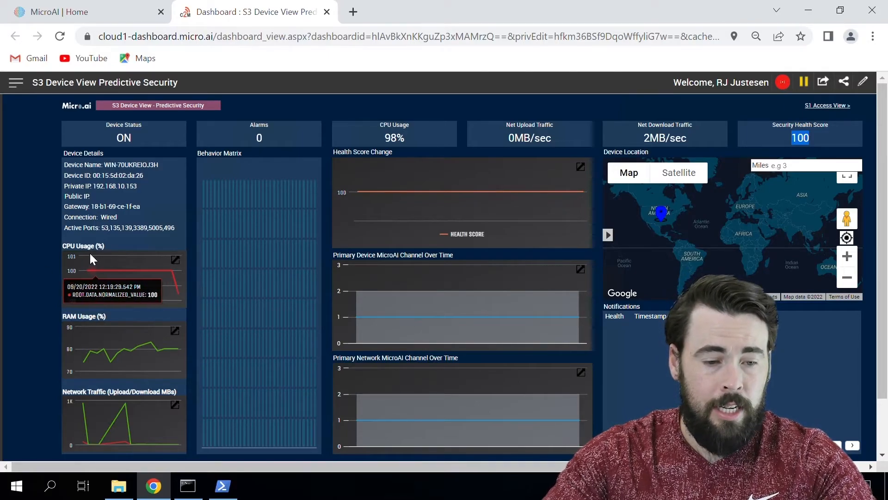
pyautogui.scroll(-1, 122, 212)
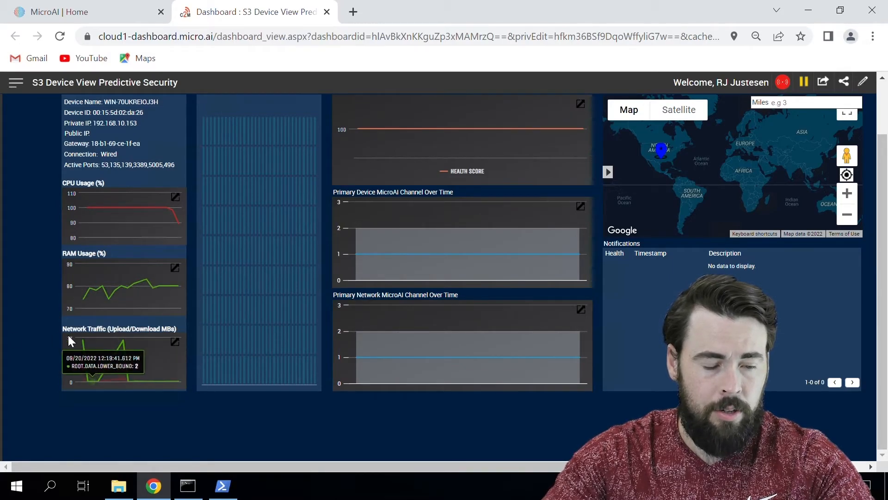
pyautogui.scroll(1, 155, 353)
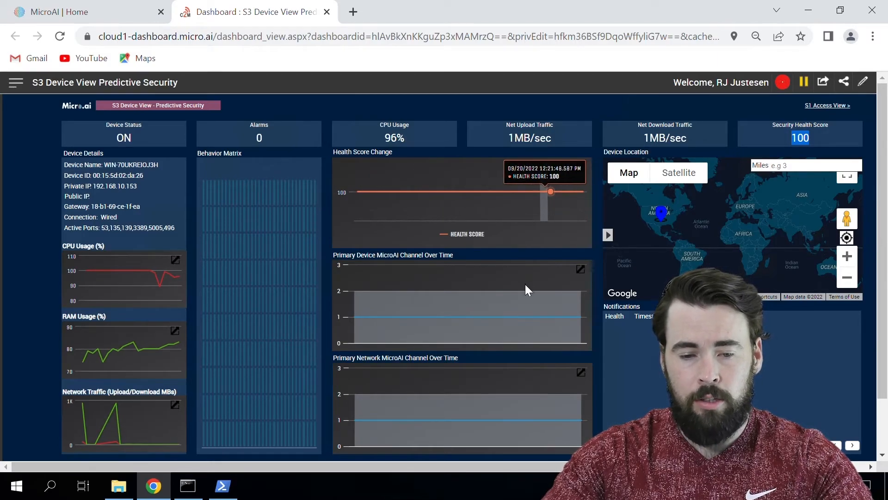
pyautogui.scroll(-2, 388, 285)
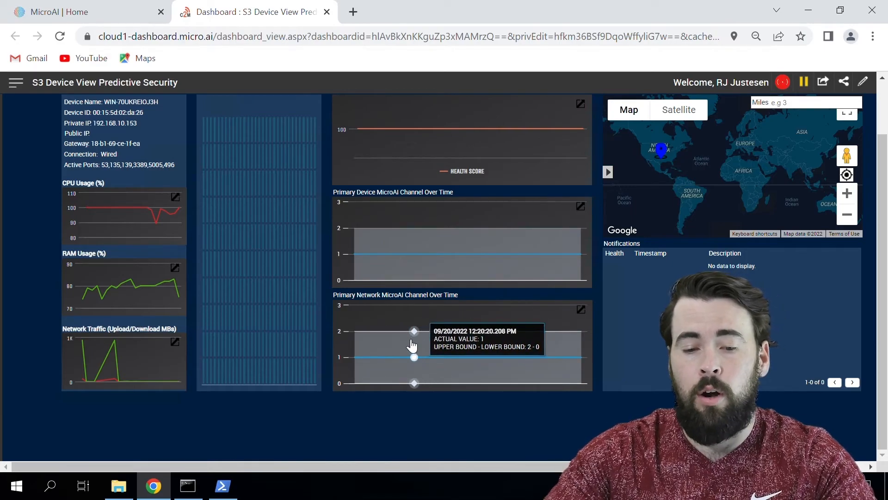
pyautogui.scroll(3, 668, 308)
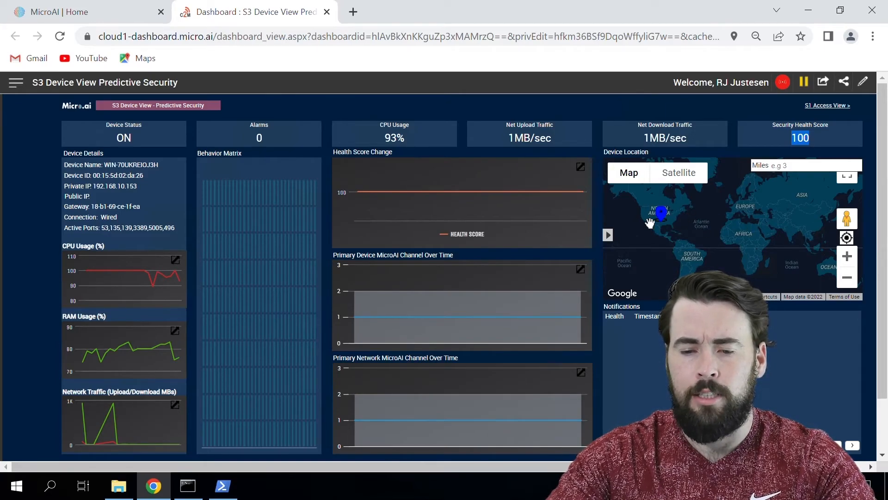
pyautogui.scroll(-3, 833, 315)
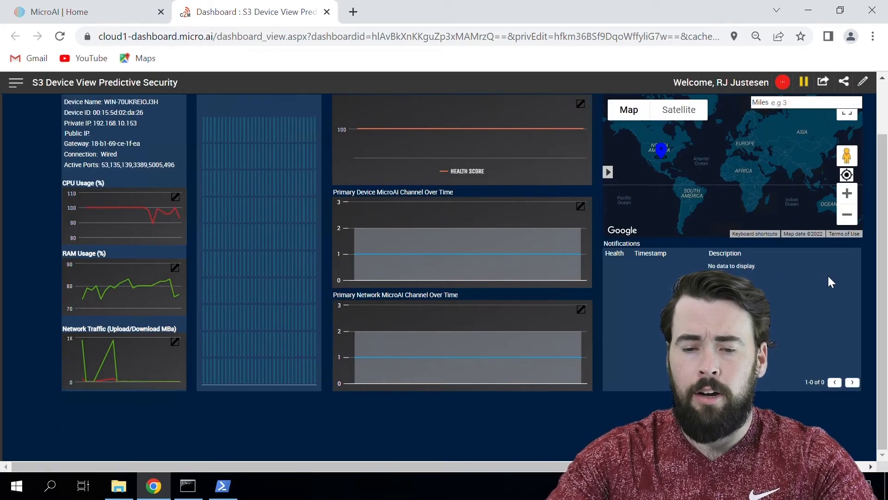
pyautogui.click(784, 260)
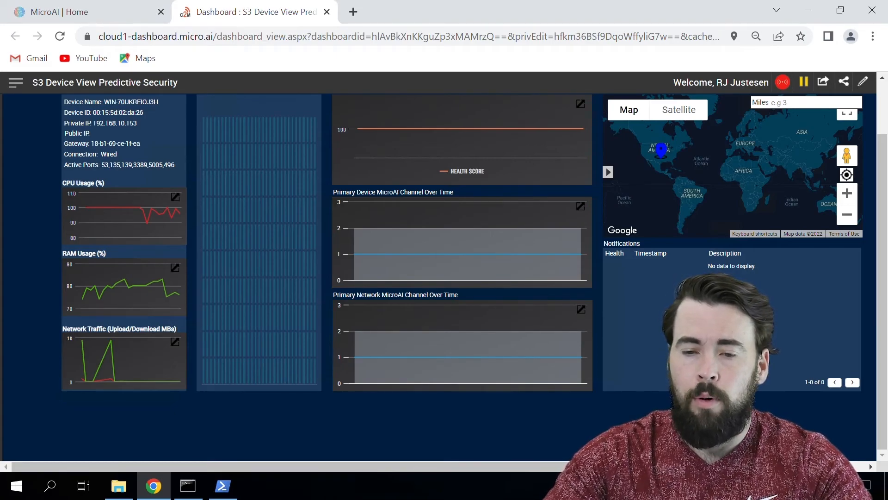
pyautogui.scroll(2, 503, 312)
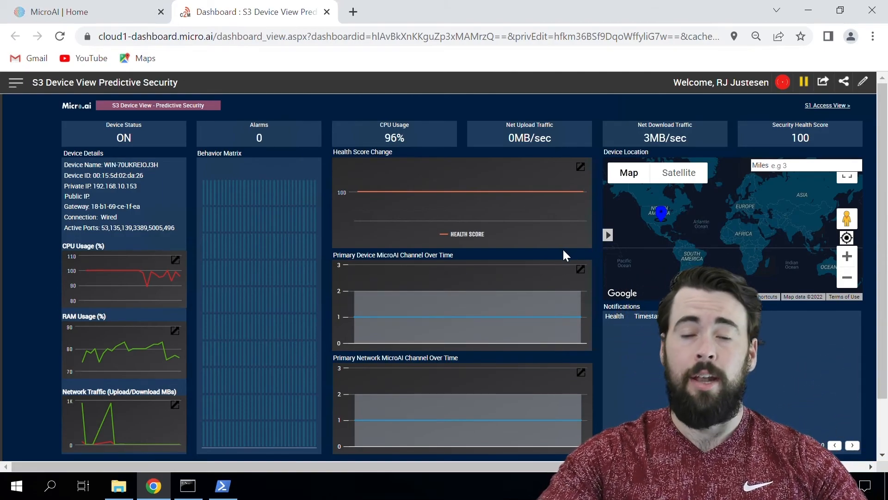
pyautogui.moveTo(565, 268)
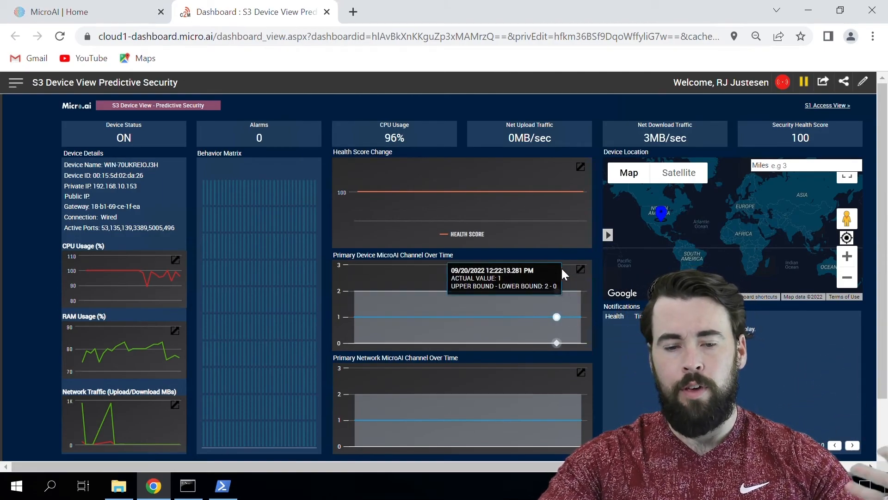
pyautogui.moveTo(584, 282)
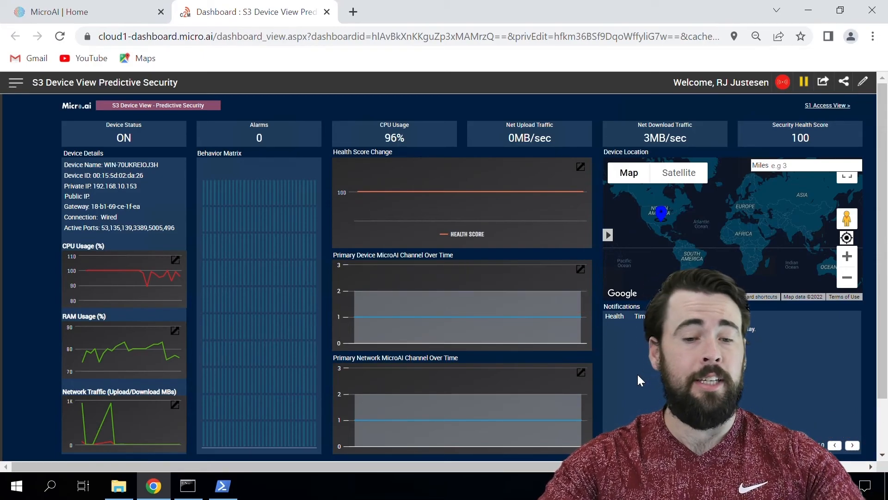
pyautogui.scroll(-2, 637, 373)
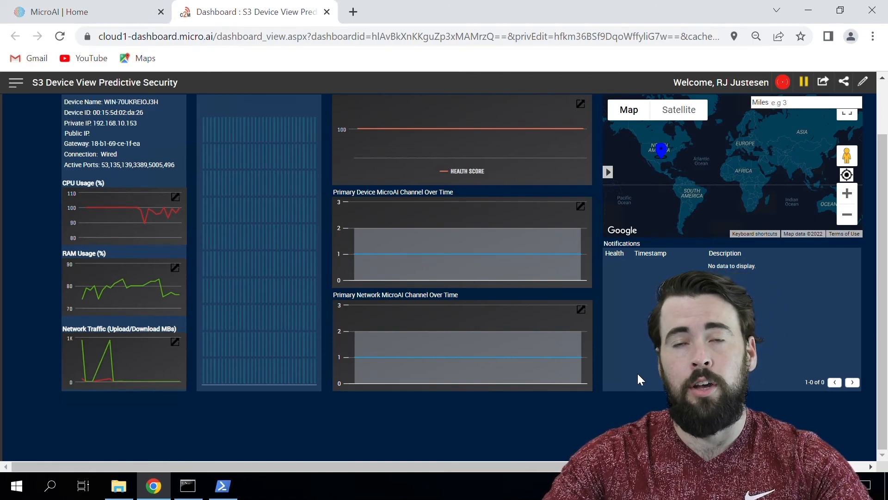
pyautogui.scroll(2, 562, 293)
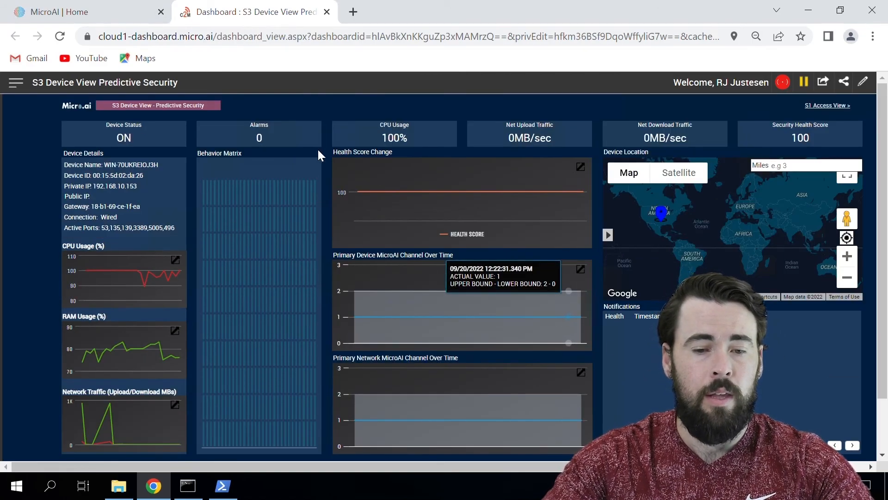